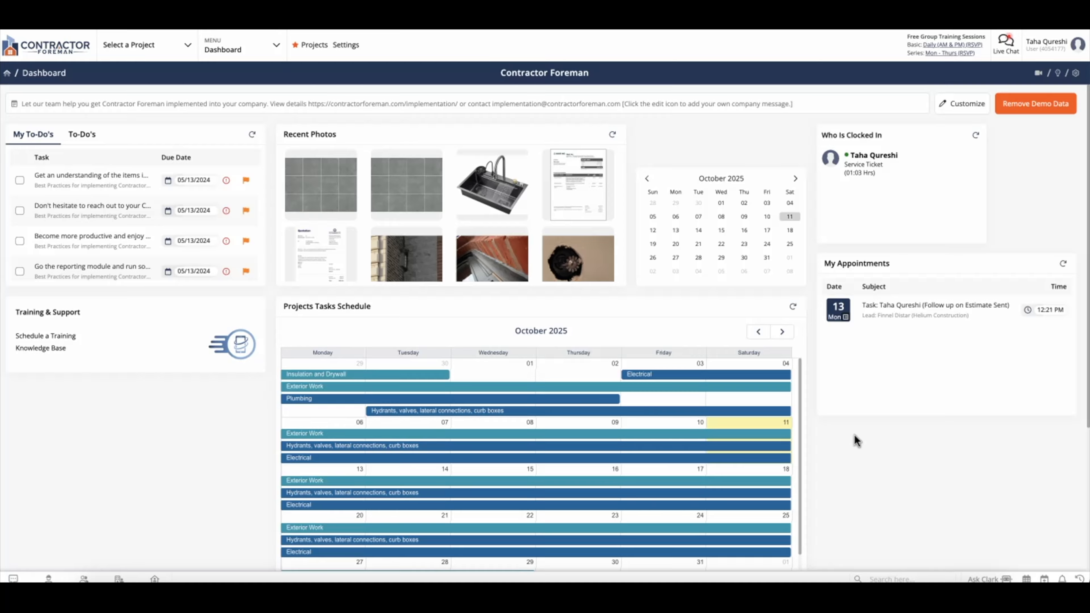
# Open the Bills module and look over its summary widgets and bill list
pyautogui.click(236, 48)
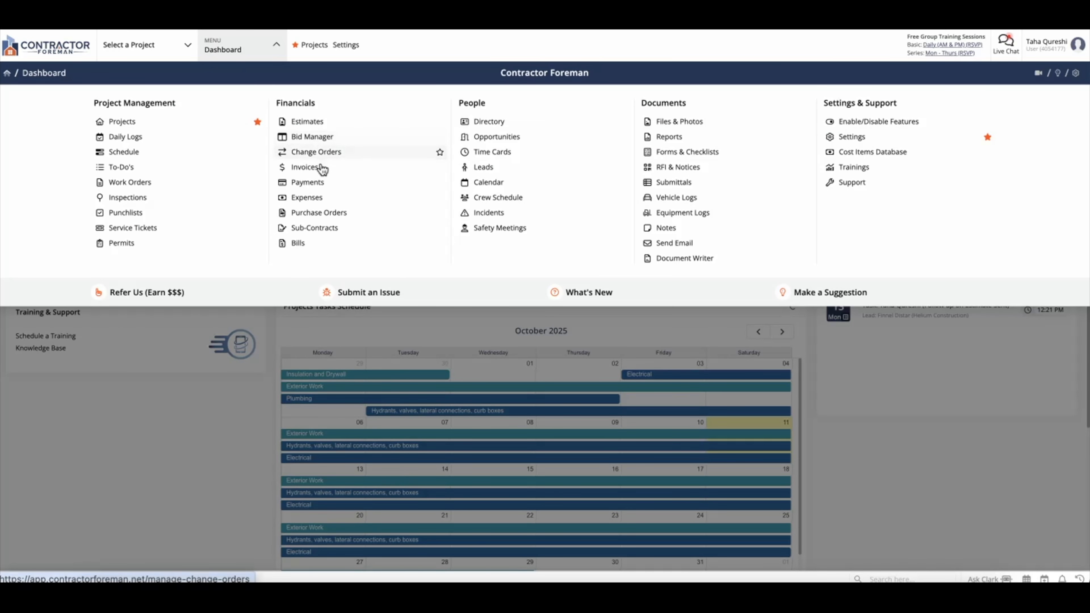
pyautogui.click(319, 244)
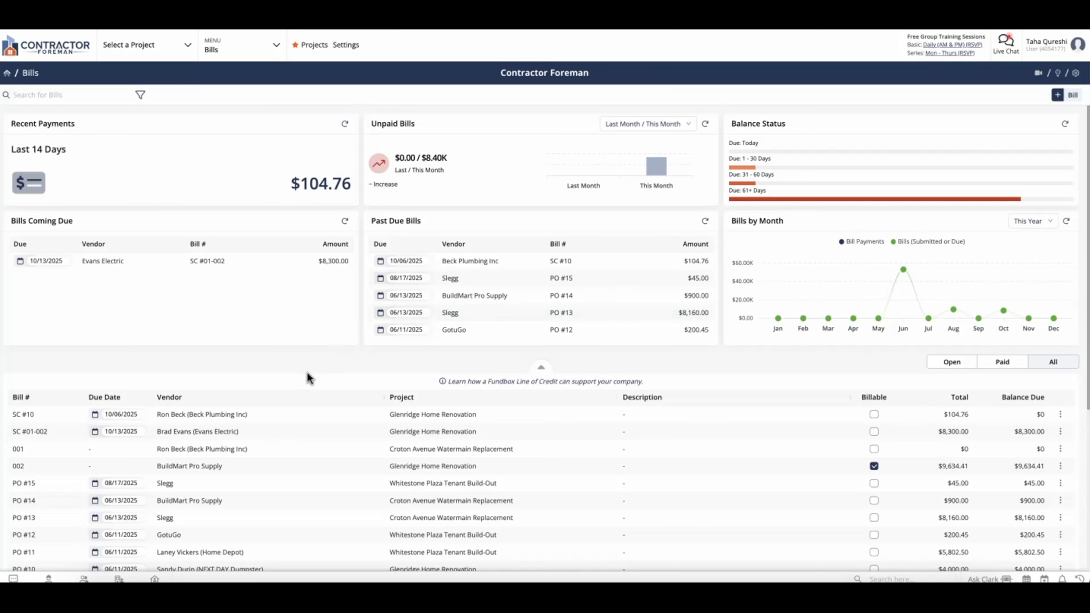
pyautogui.scroll(-2, 267, 450)
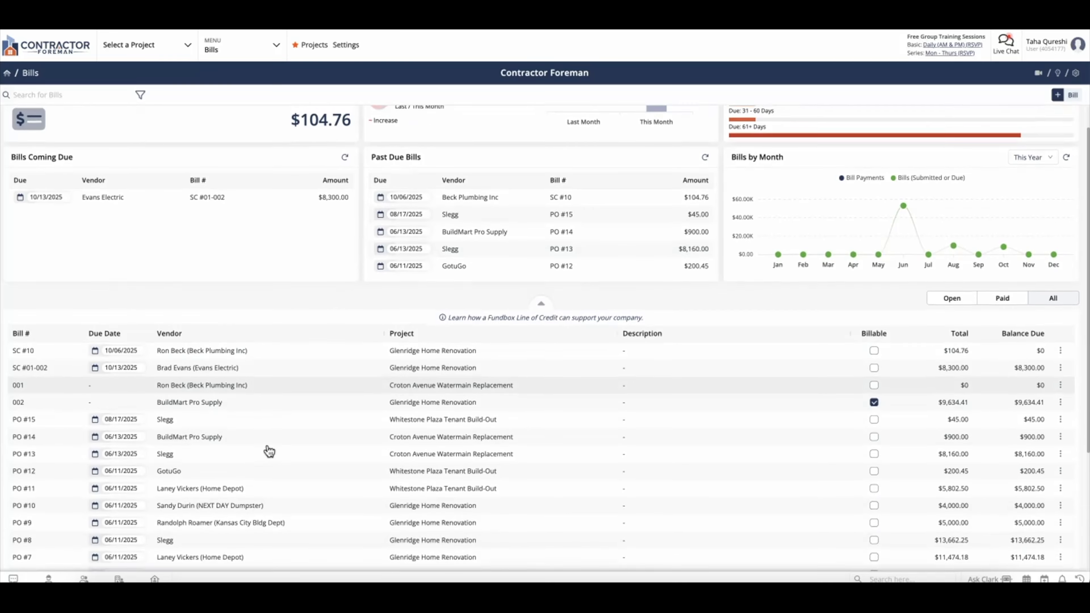
pyautogui.scroll(2, 269, 451)
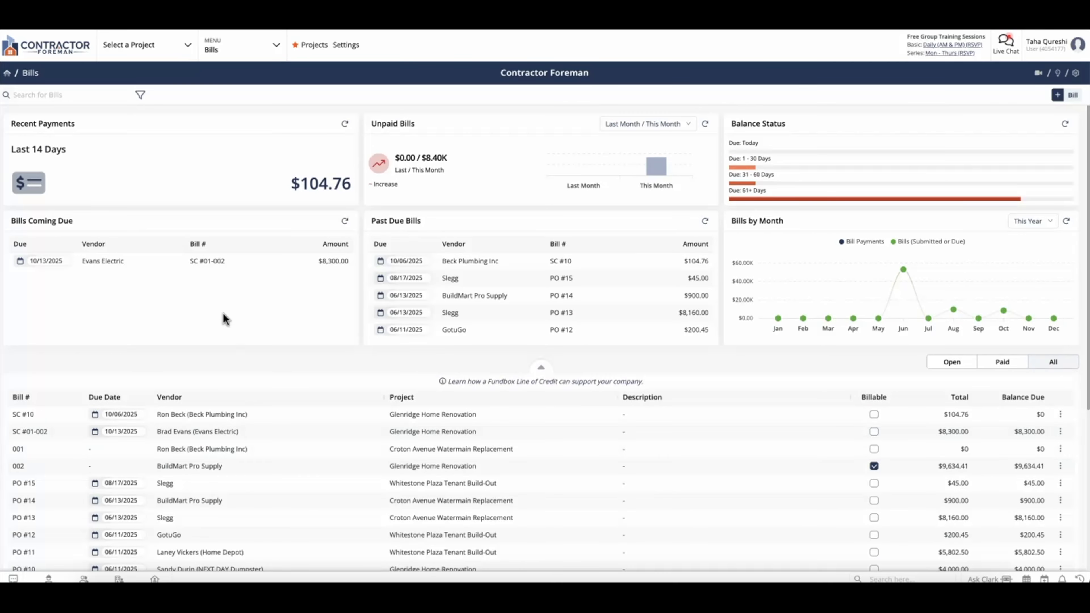
# Examine the bills filter options and the Bills how-to articles in the knowledge base
pyautogui.click(89, 96)
pyautogui.click(140, 95)
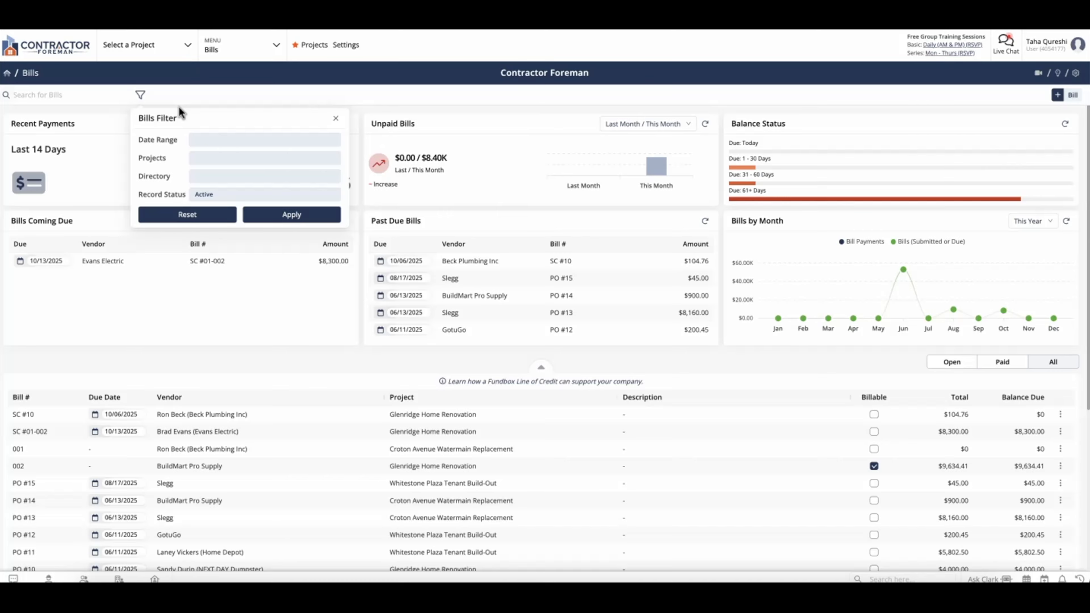
pyautogui.click(366, 102)
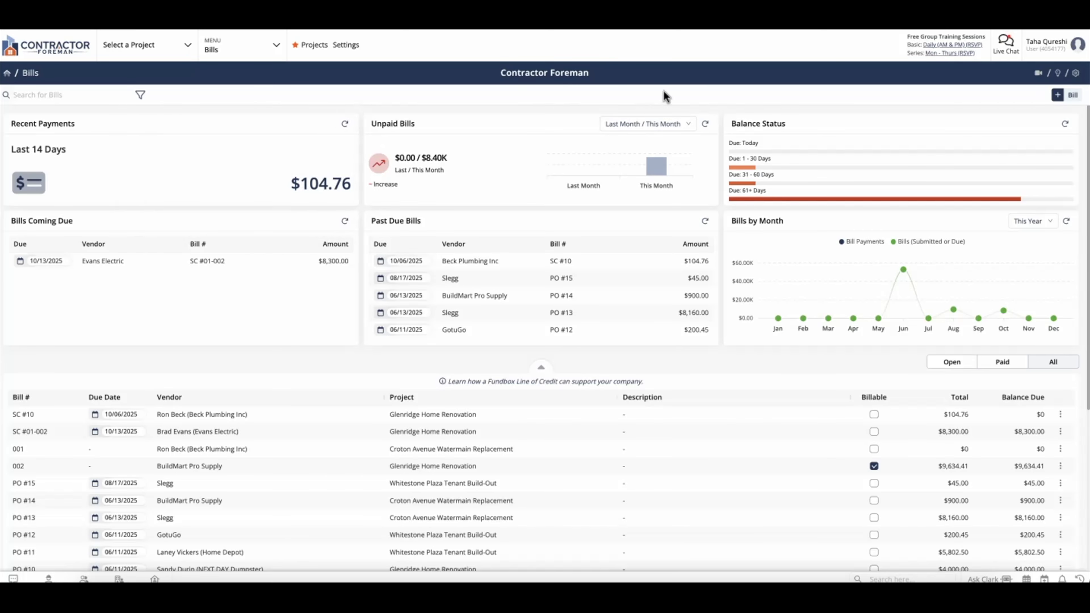
pyautogui.click(1038, 74)
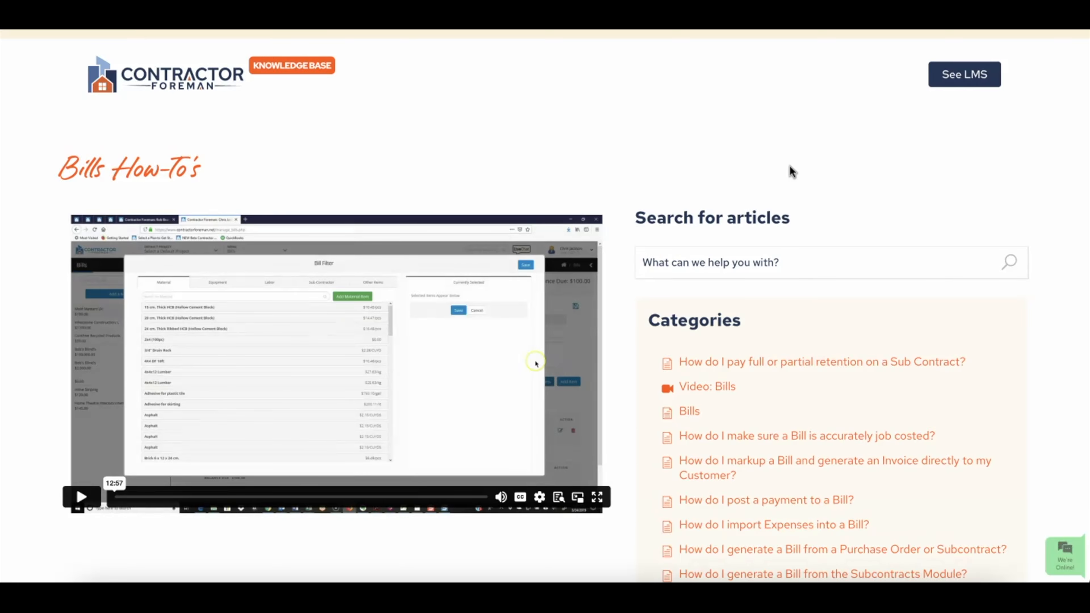
pyautogui.scroll(-5, 789, 166)
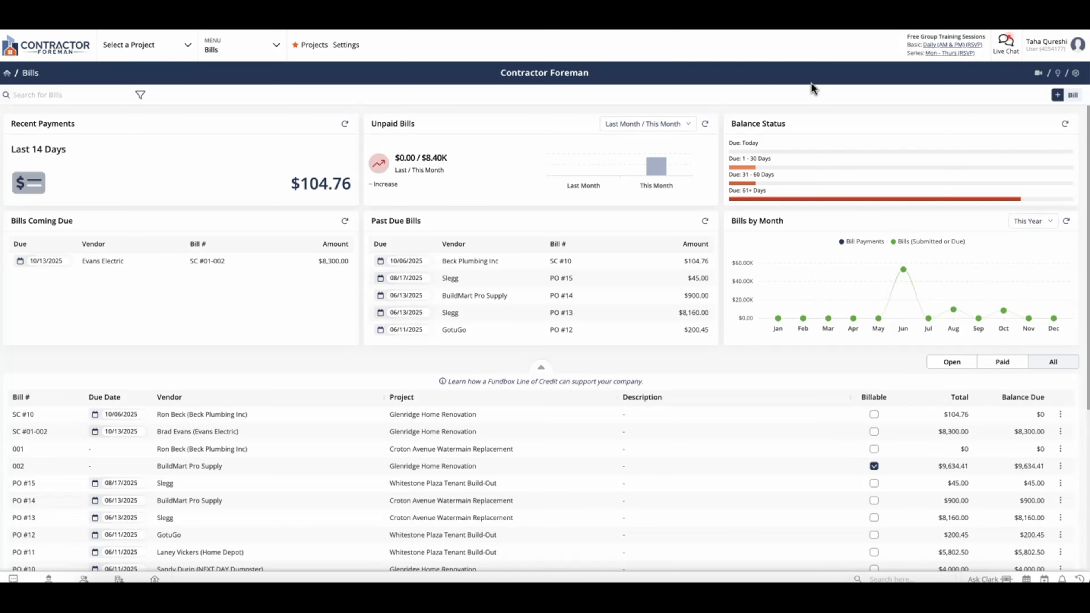
# View the feature suggestion form and the Bills module settings, including the custom field builder
pyautogui.click(1058, 72)
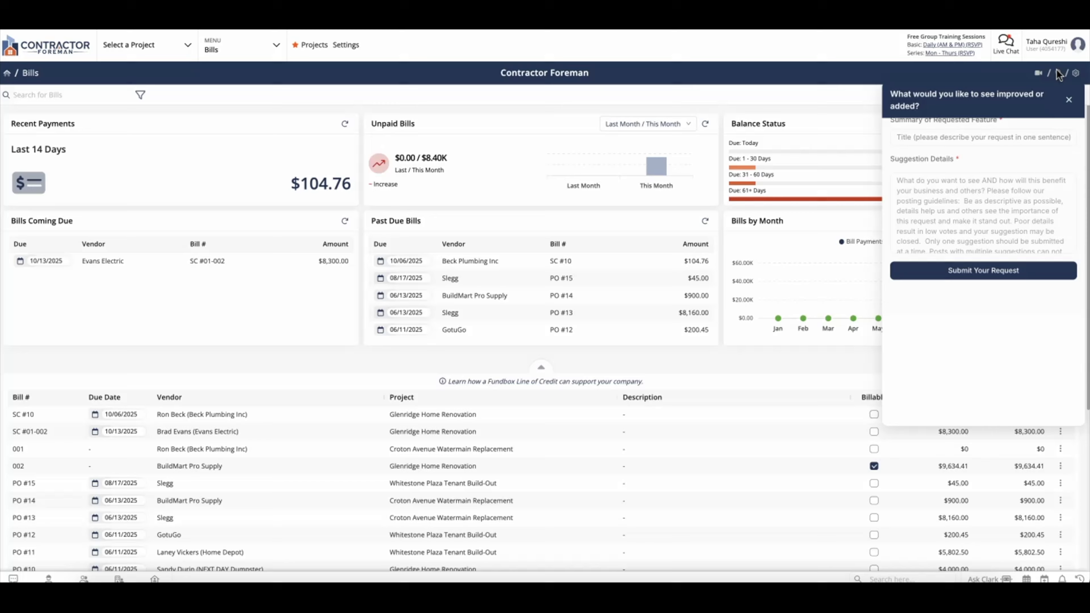
pyautogui.click(1057, 72)
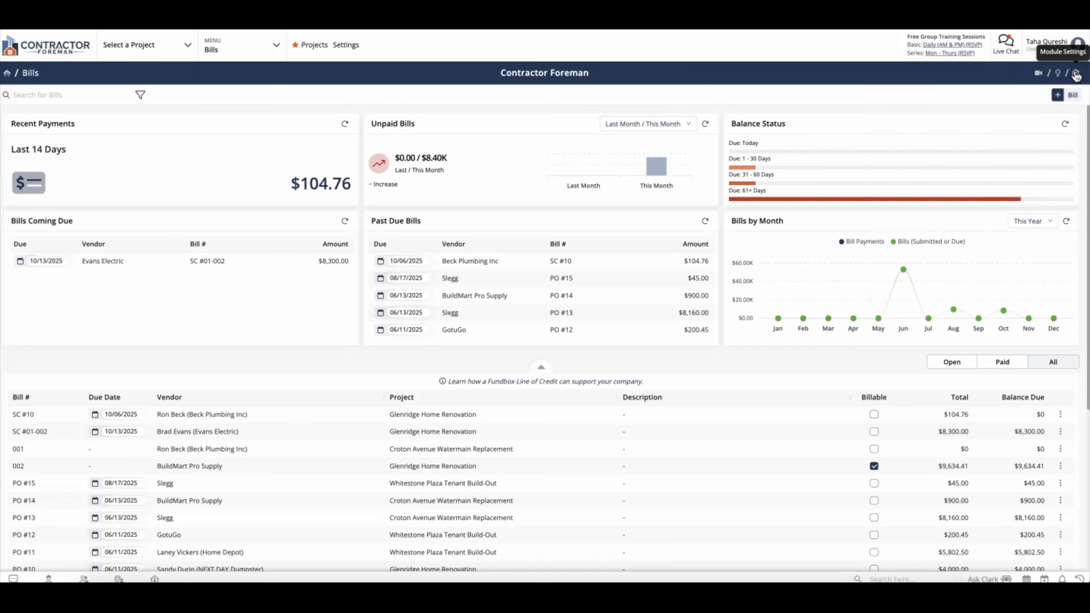
pyautogui.click(1074, 73)
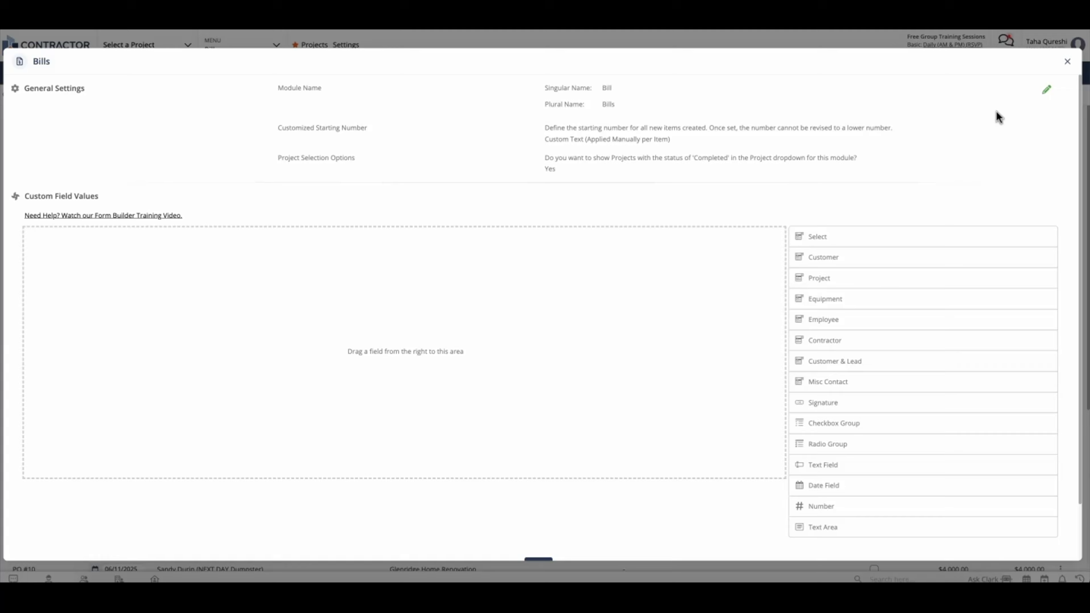
pyautogui.click(1067, 63)
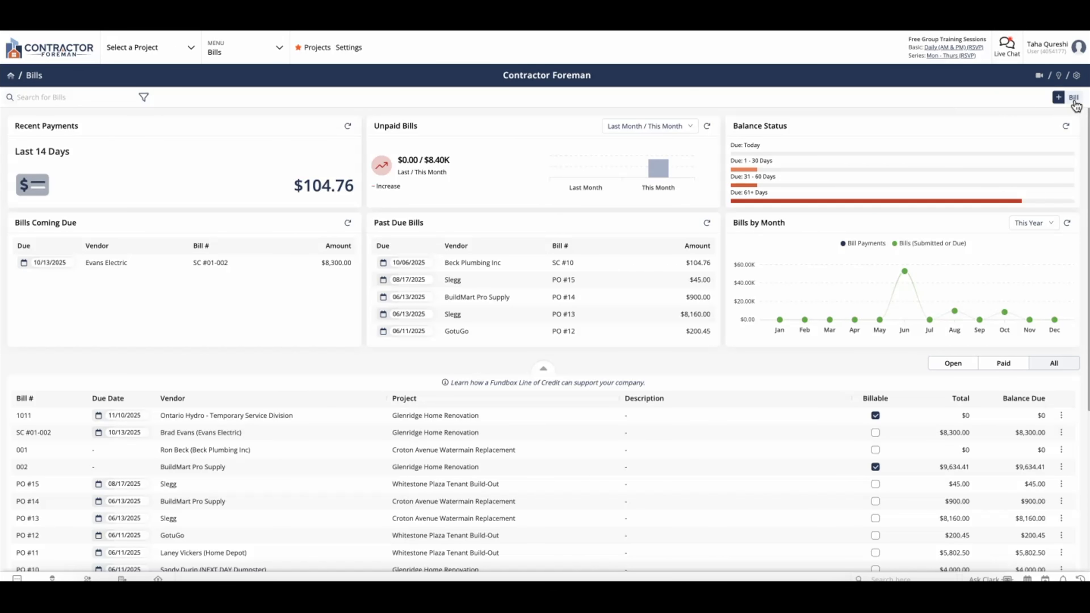
# Start a new bill for the Glenridge Home Renovation project with Ontario Hydro - Temporary Service Division as the vendor
pyautogui.click(1074, 99)
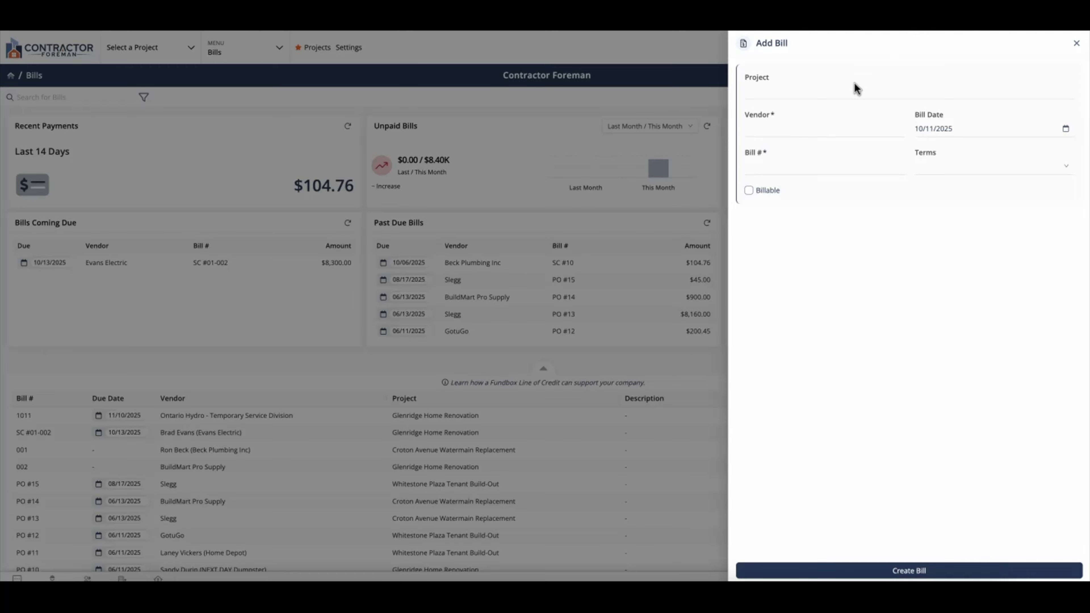
pyautogui.click(836, 96)
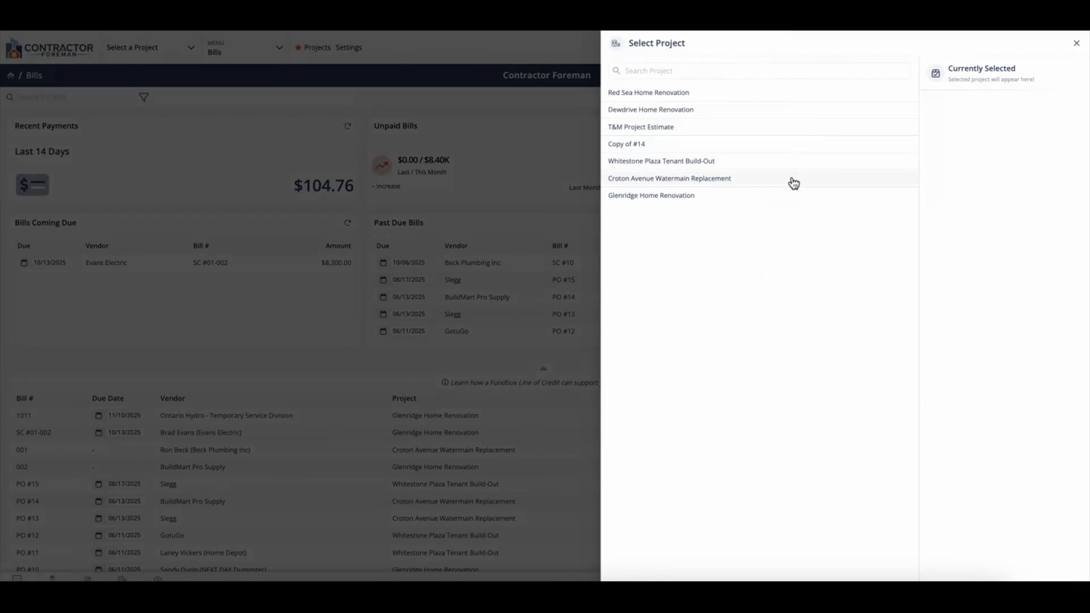
pyautogui.click(779, 195)
pyautogui.click(802, 125)
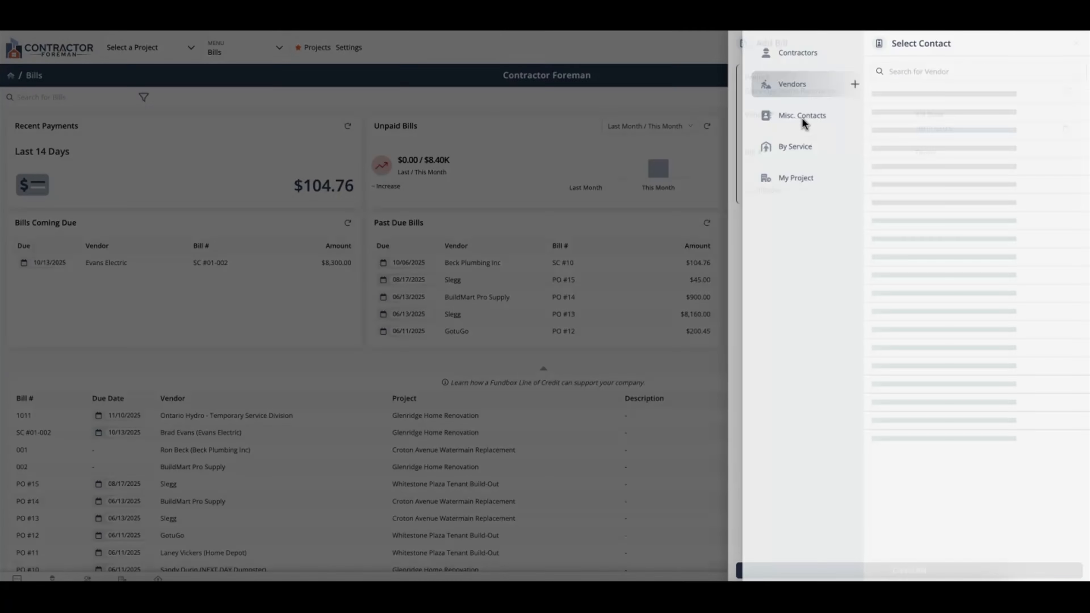
pyautogui.click(812, 137)
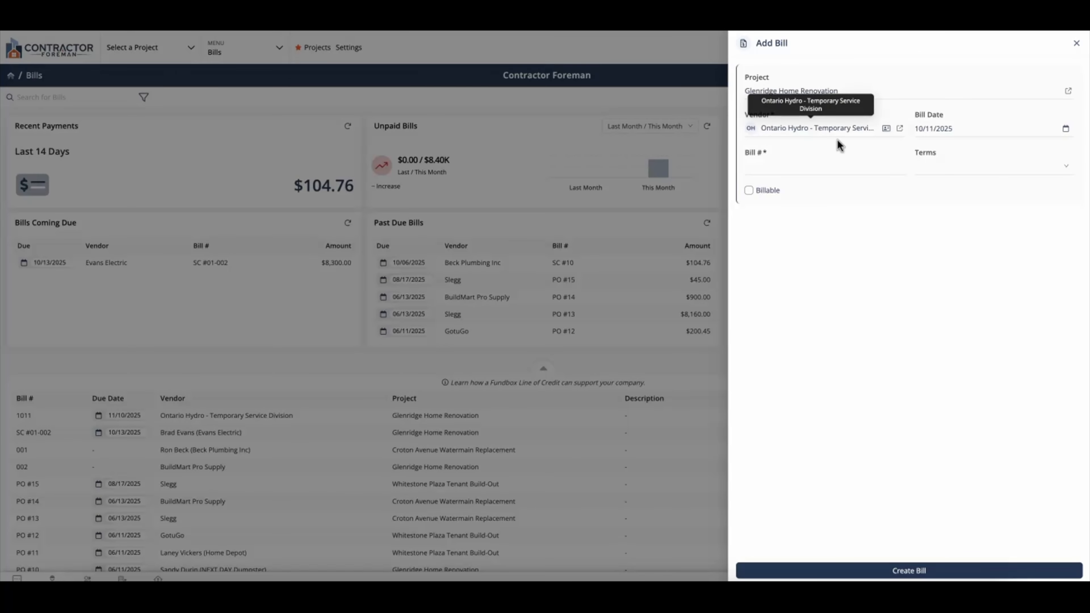
# Set the bill number to 101 and the terms to Net 30, mark it billable, and create the bill
pyautogui.click(841, 166)
pyautogui.write('101')
pyautogui.click(846, 288)
pyautogui.click(991, 173)
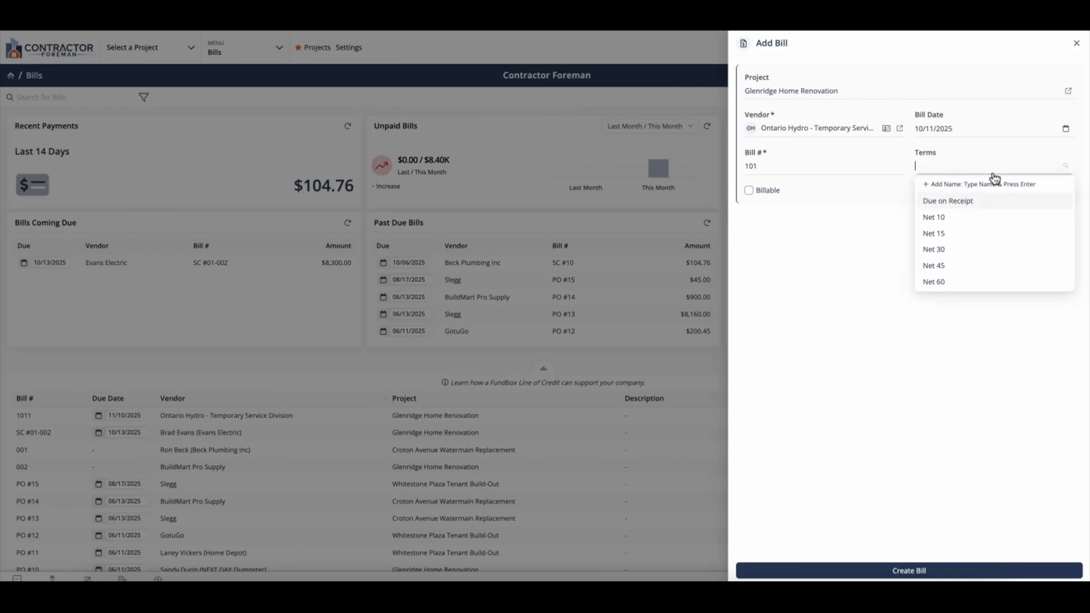
pyautogui.click(971, 254)
pyautogui.click(770, 192)
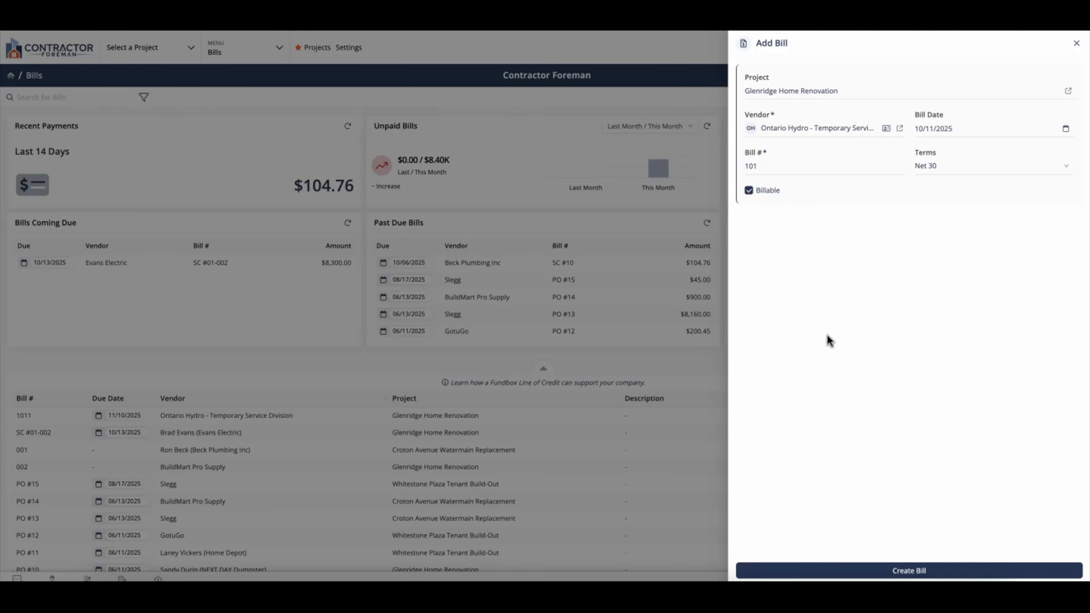
pyautogui.click(859, 570)
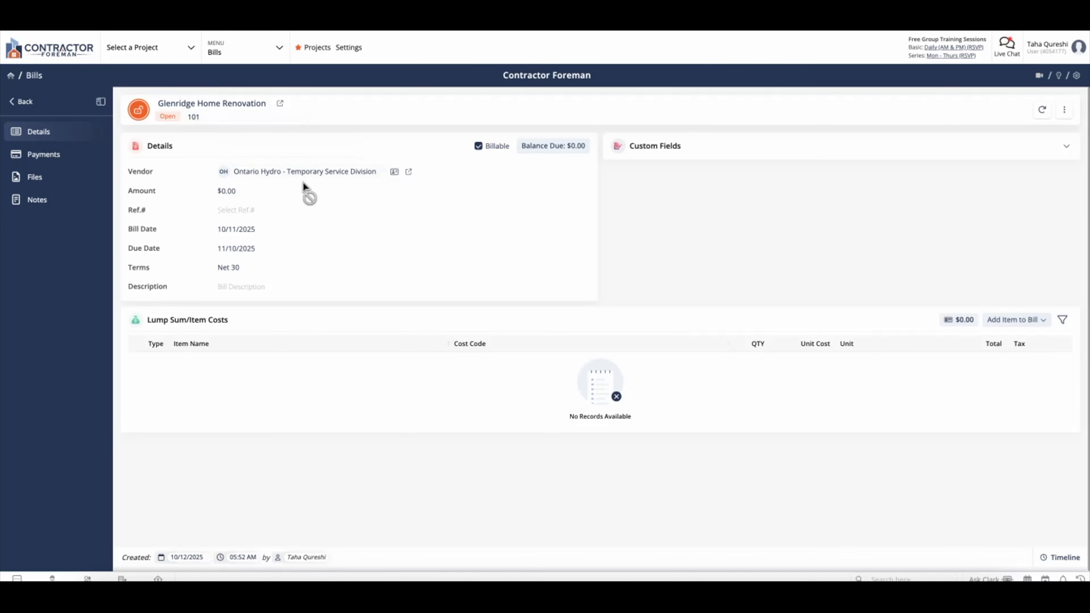
# Set the bill's due date to 11/21/2025 and its description to "Permit Fees for Temp Power"
pyautogui.click(256, 211)
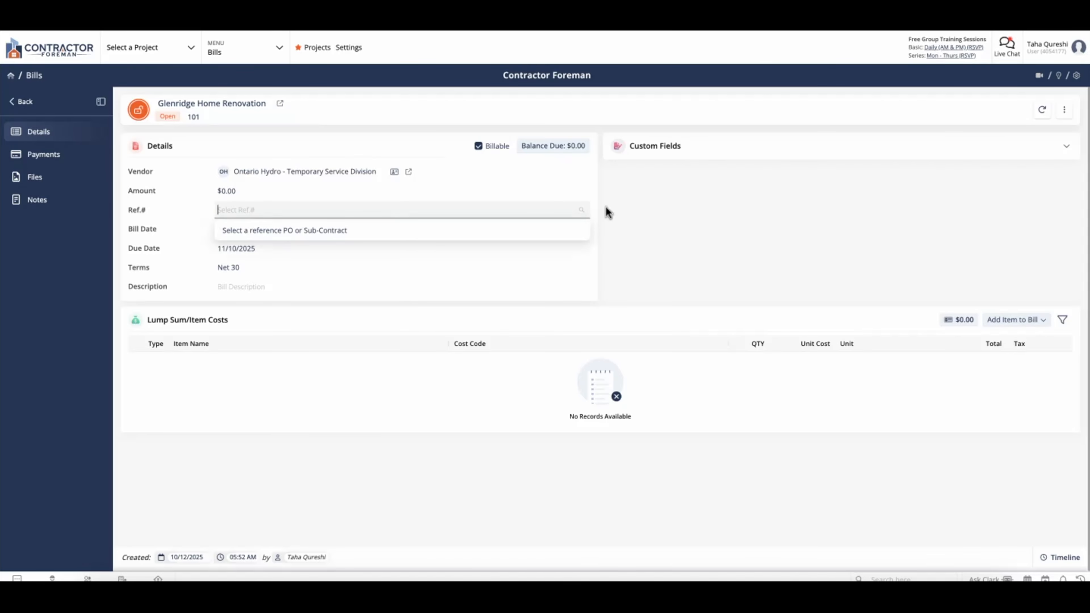
pyautogui.click(703, 254)
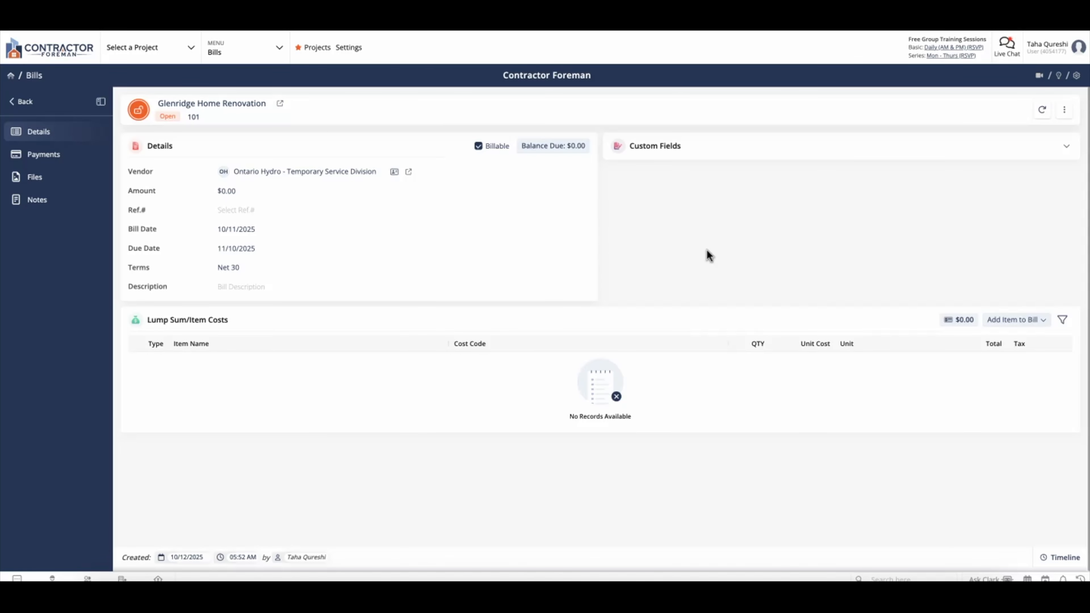
pyautogui.click(257, 252)
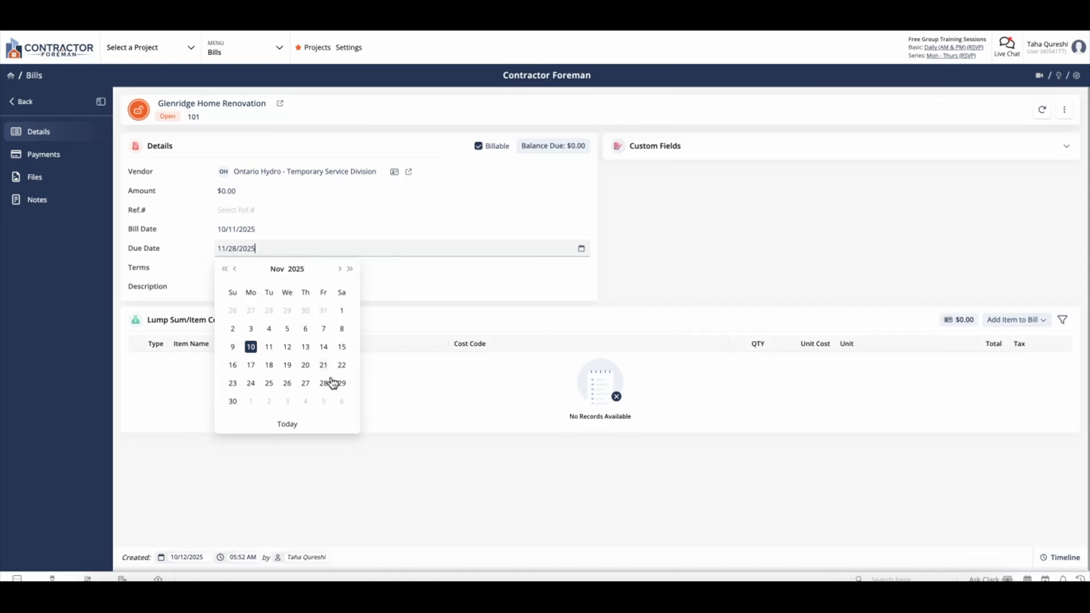
pyautogui.click(324, 365)
pyautogui.click(356, 294)
pyautogui.write('Per')
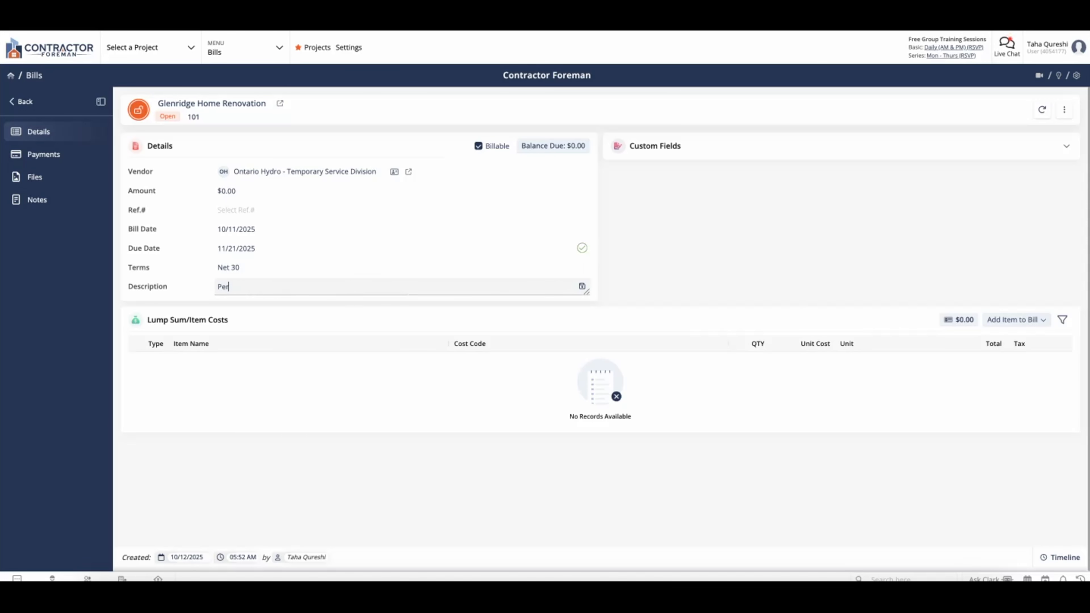
pyautogui.write('mit Fees for Temp Power')
pyautogui.click(749, 232)
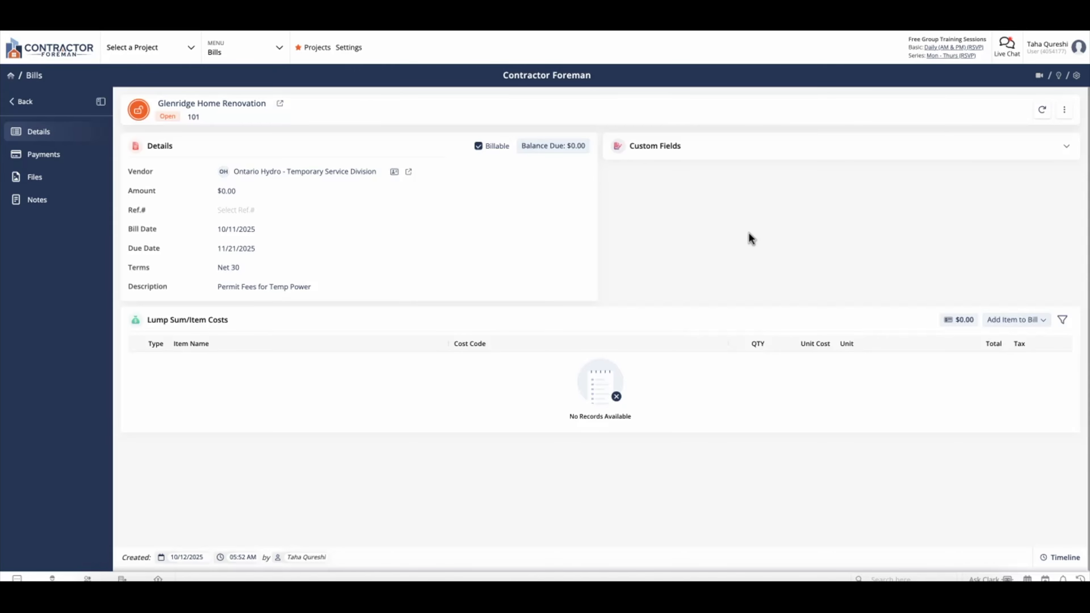
# Import the Temporary Hydro Pole Connection Permit expense into the bill as an item
pyautogui.click(1029, 320)
pyautogui.click(971, 404)
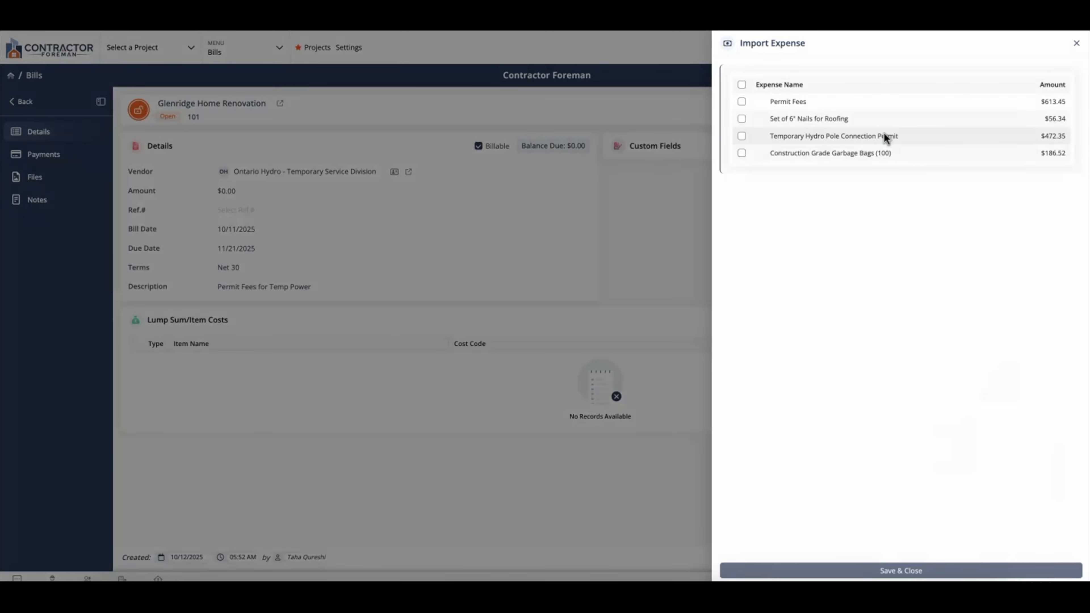
pyautogui.click(742, 136)
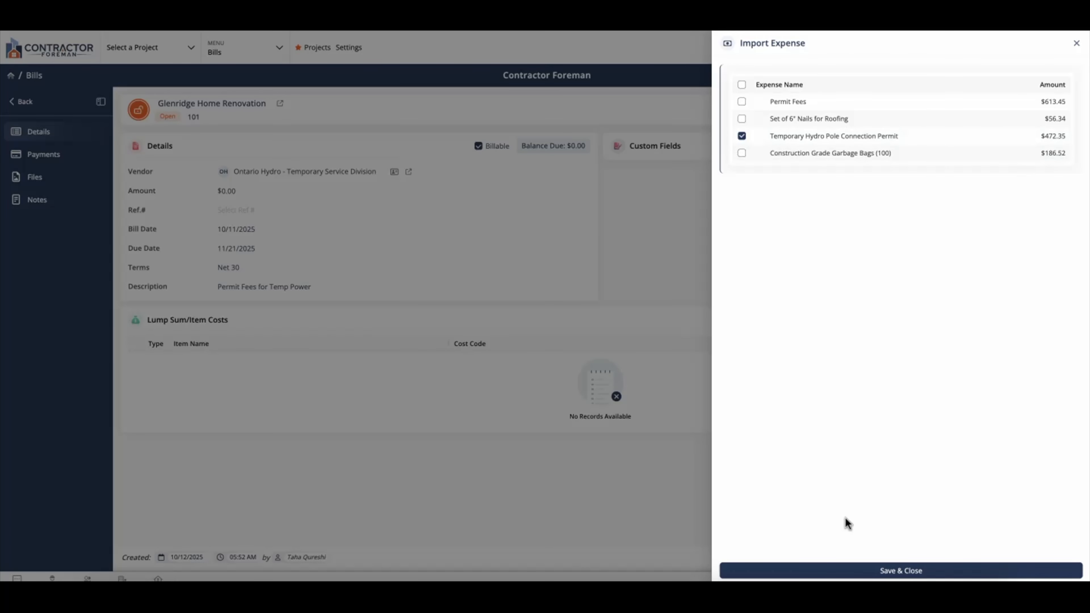
pyautogui.click(844, 572)
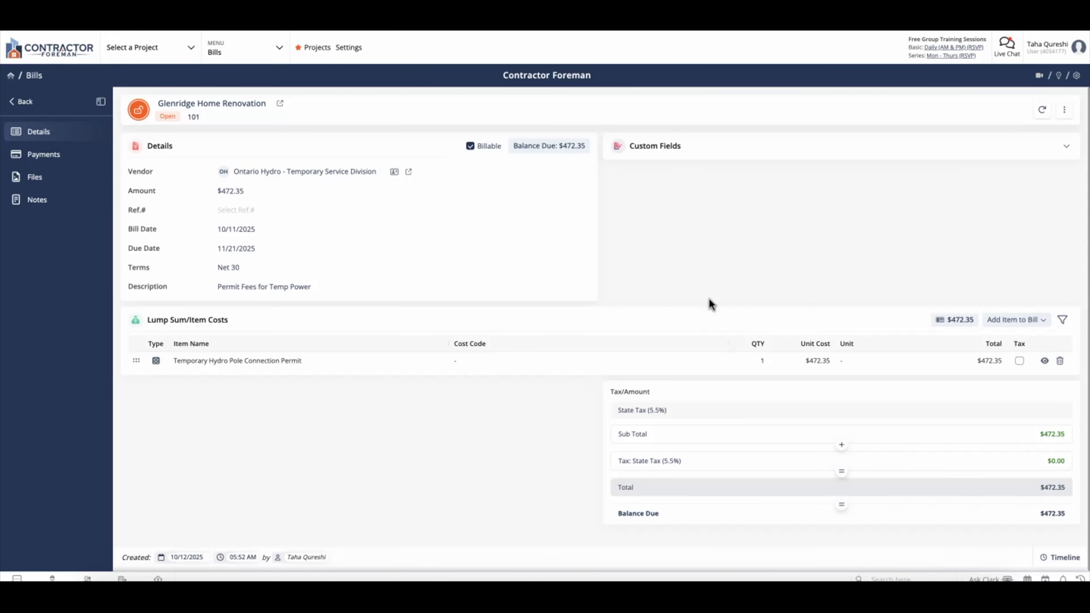
# Preview the bill with the View PDF template, download the PDF, and close the preview
pyautogui.click(1063, 110)
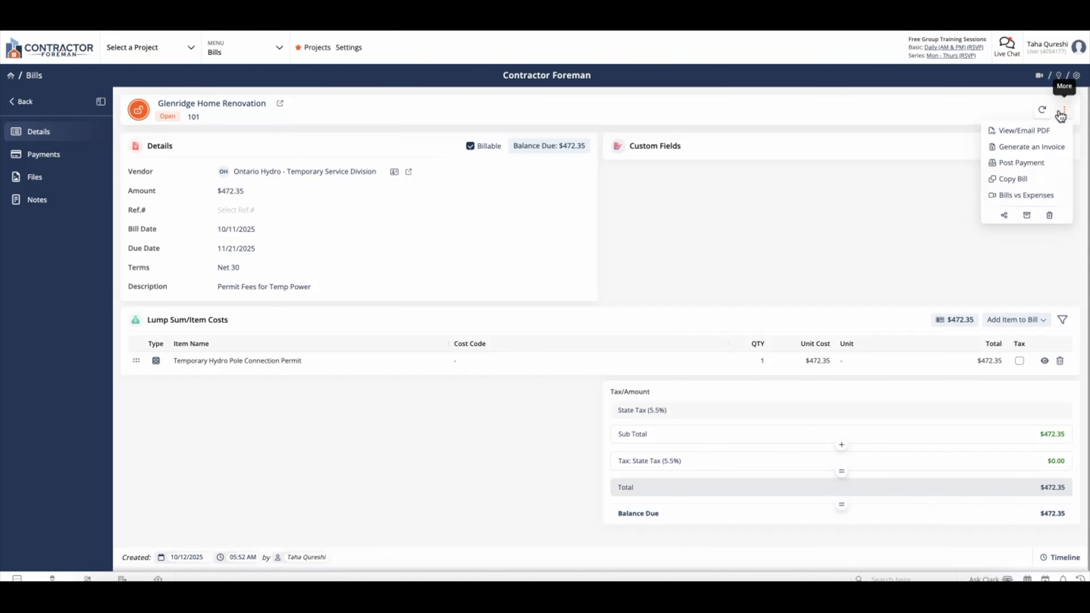
pyautogui.click(1034, 129)
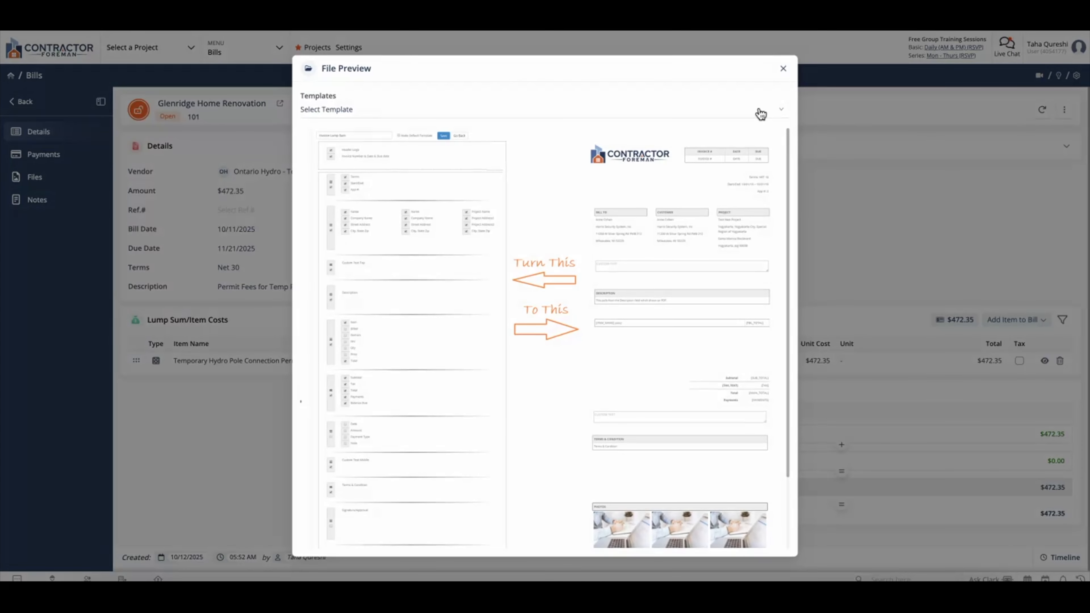
pyautogui.click(760, 113)
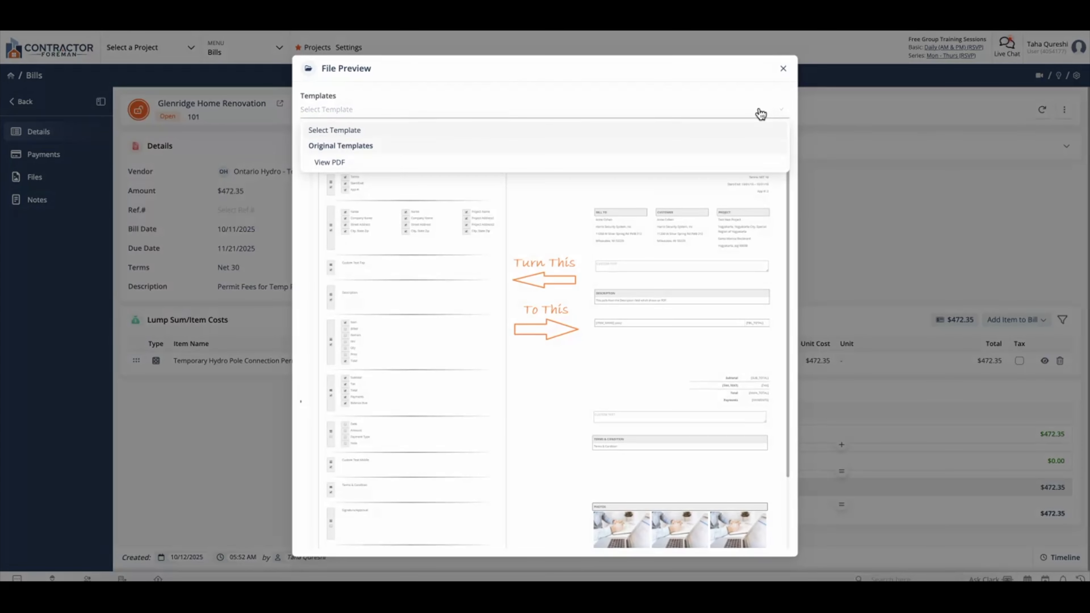
pyautogui.click(722, 162)
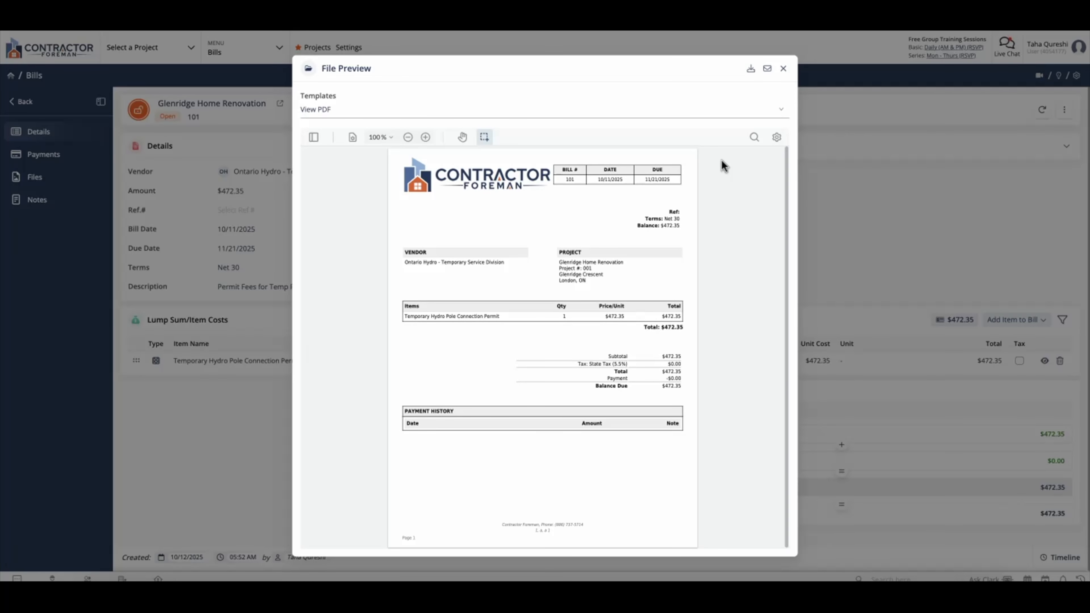
pyautogui.click(748, 73)
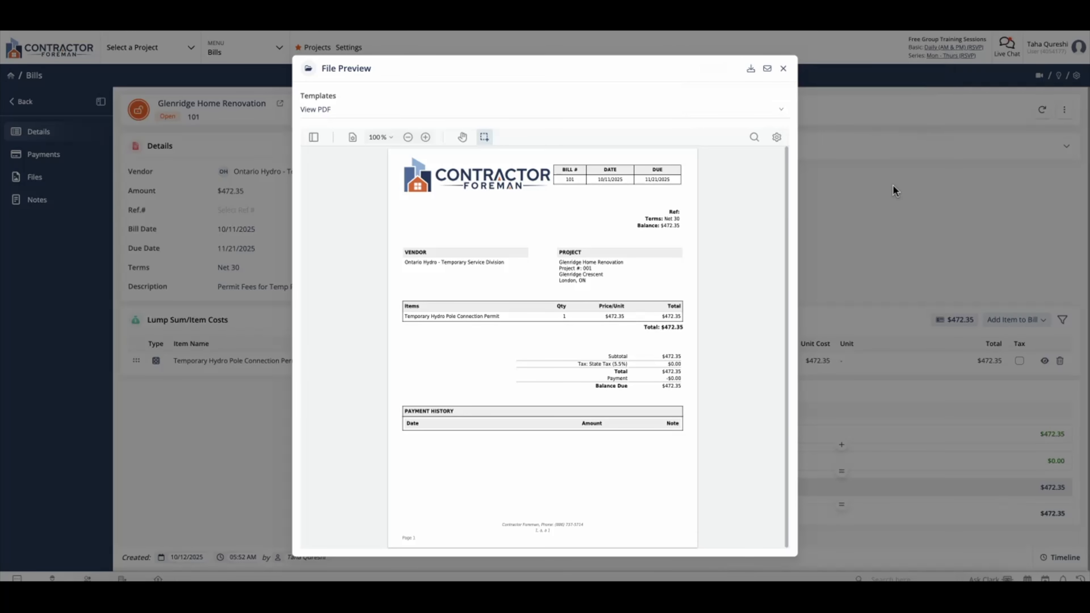
pyautogui.click(783, 68)
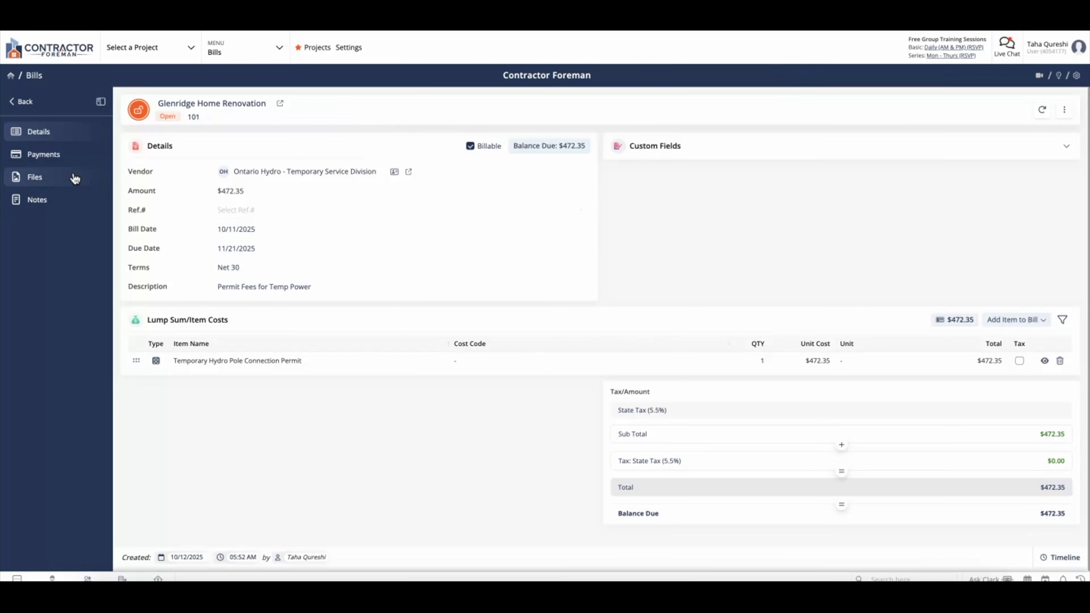
# Attach the downloaded Bill 101.pdf to the bill's files
pyautogui.click(58, 178)
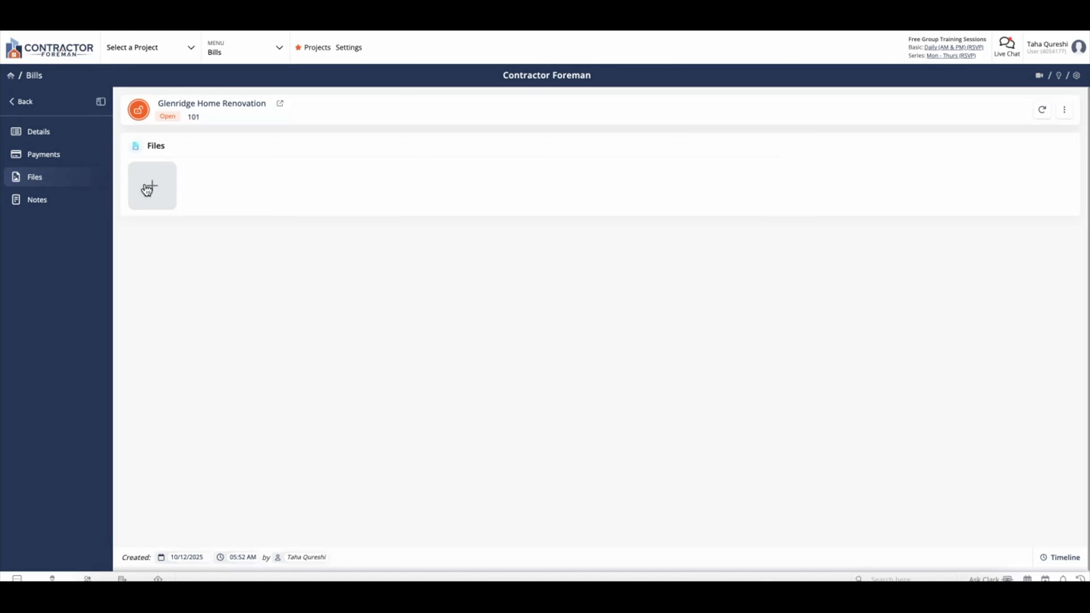
pyautogui.click(148, 189)
pyautogui.click(878, 29)
pyautogui.moveTo(865, 81); pyautogui.dragTo(994, 99)
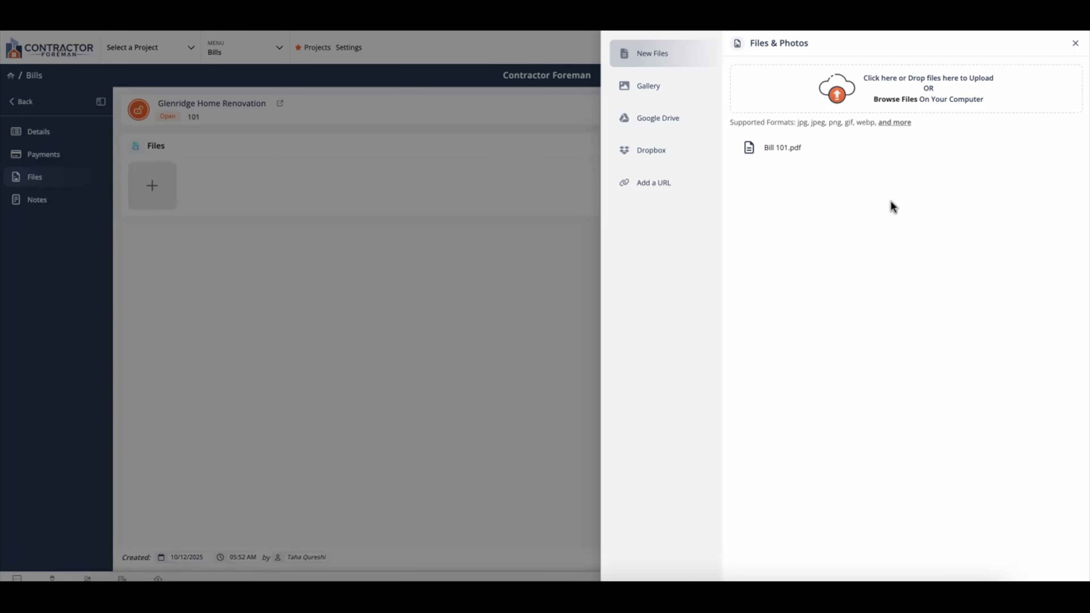
pyautogui.click(877, 570)
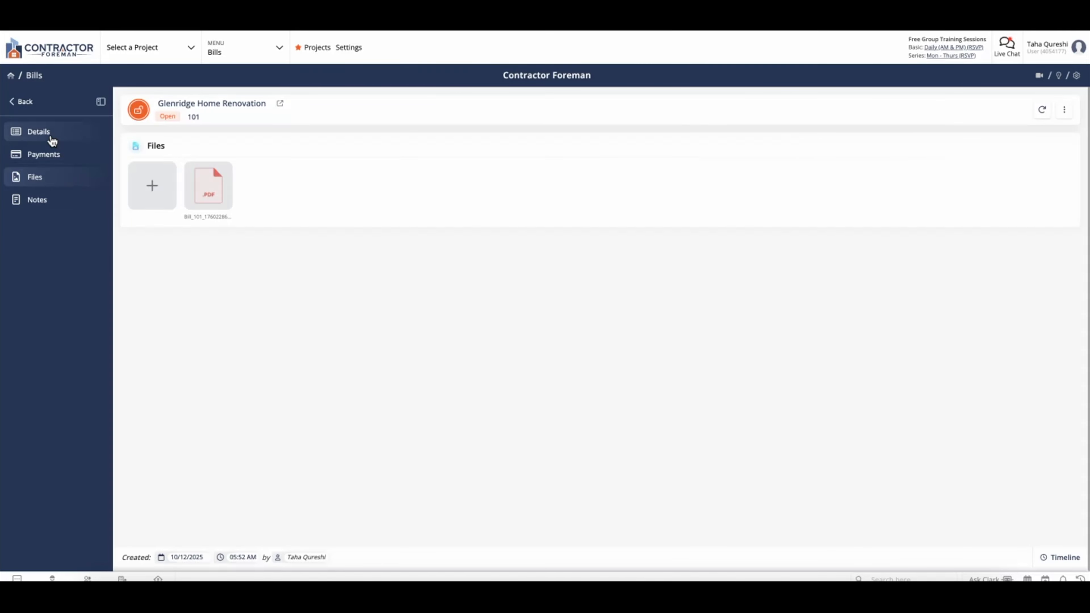
# Generate an invoice from bill 101 and open the invoice's items
pyautogui.click(48, 135)
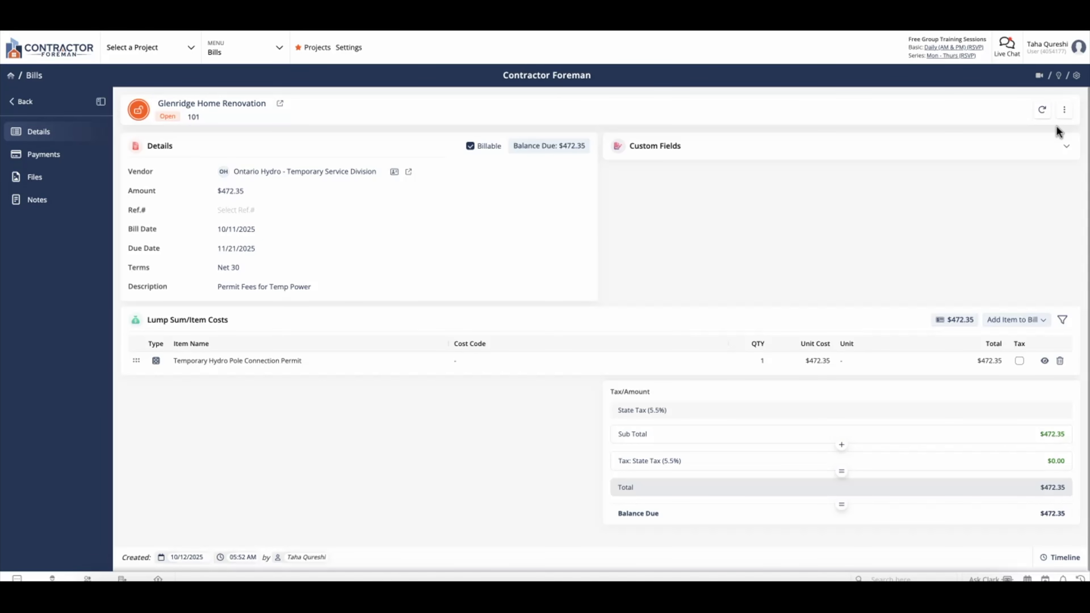
pyautogui.click(1064, 113)
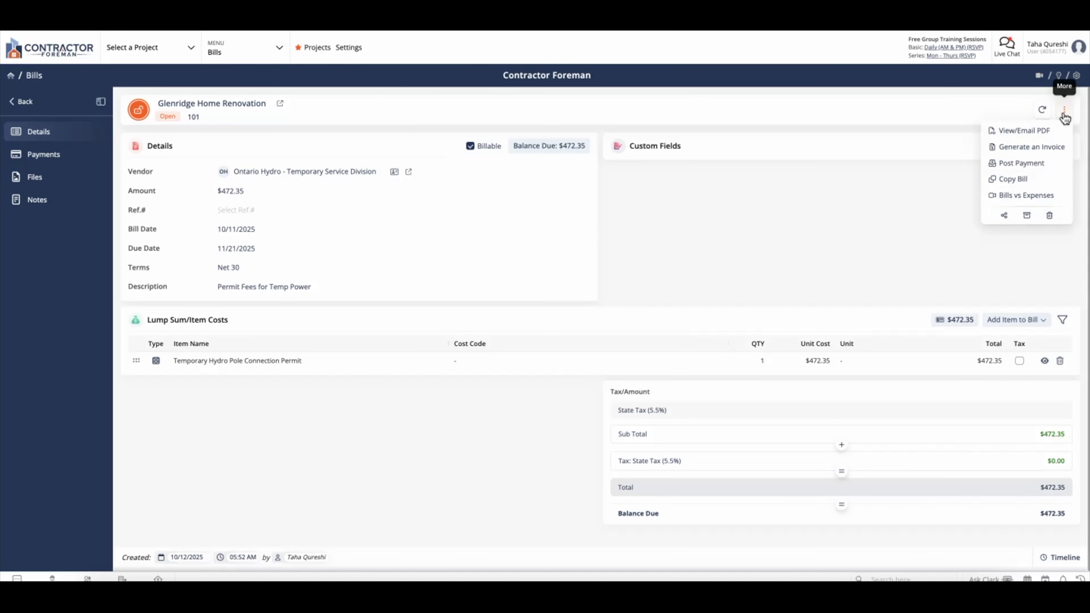
pyautogui.click(1044, 146)
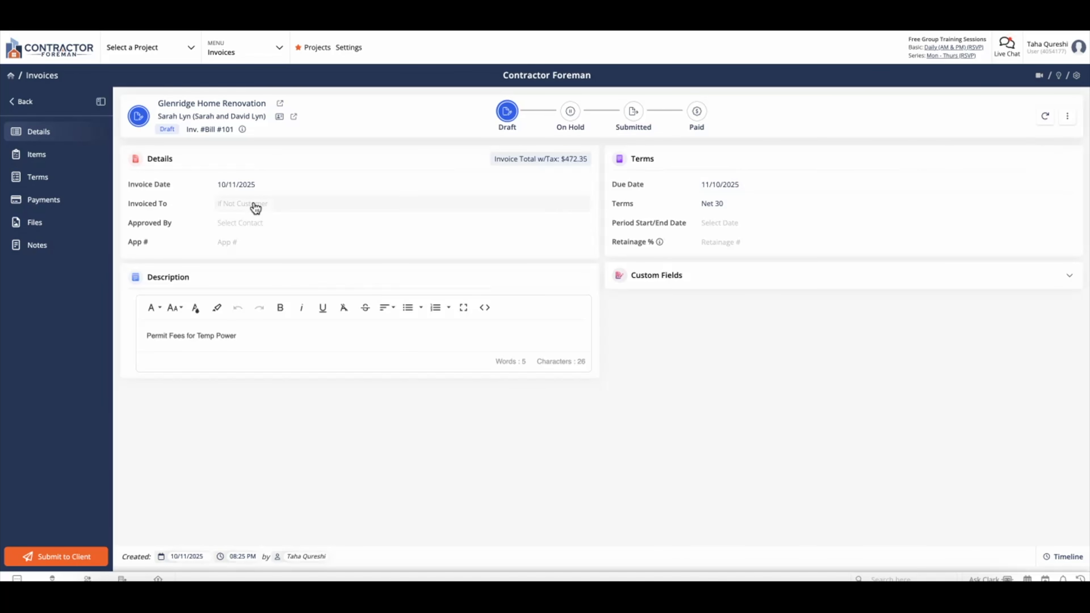
pyautogui.click(74, 160)
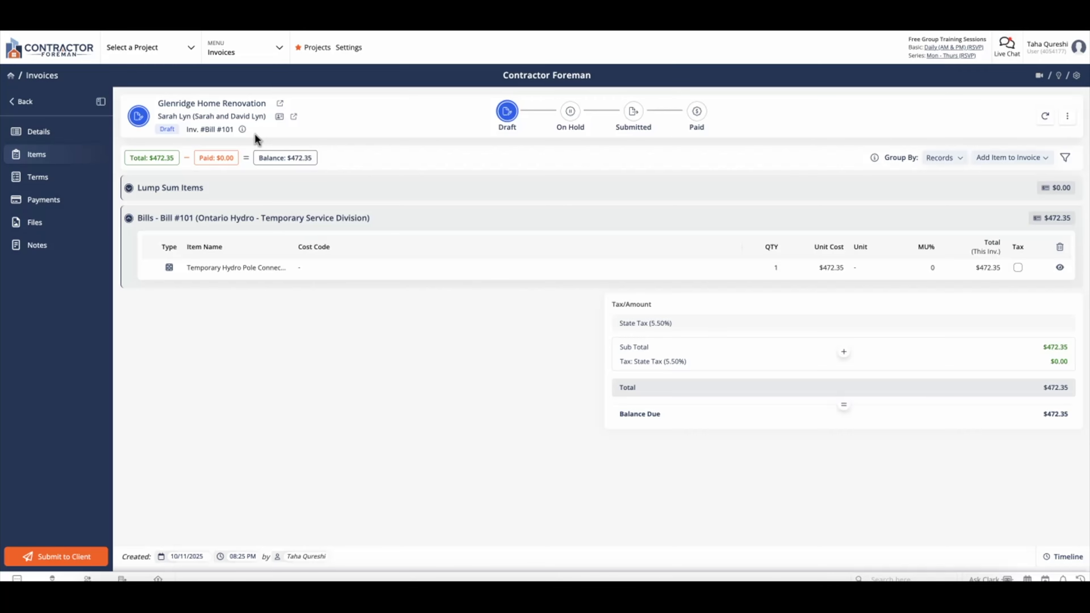
# Leave the invoice, return to the Bills module, and reopen bill 101 for Glenridge Home Renovation
pyautogui.click(26, 103)
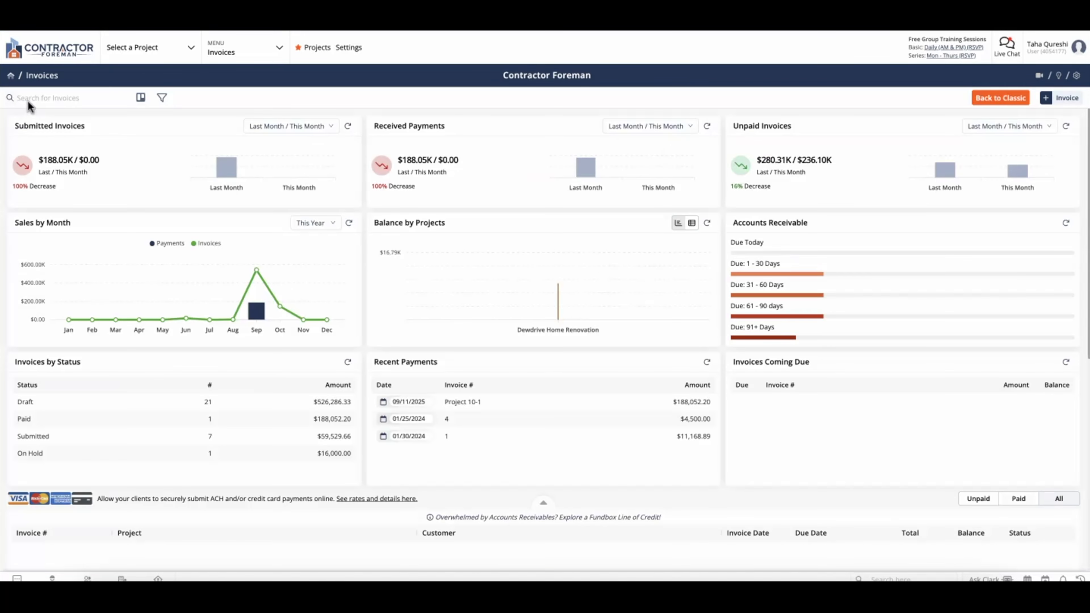
pyautogui.click(256, 52)
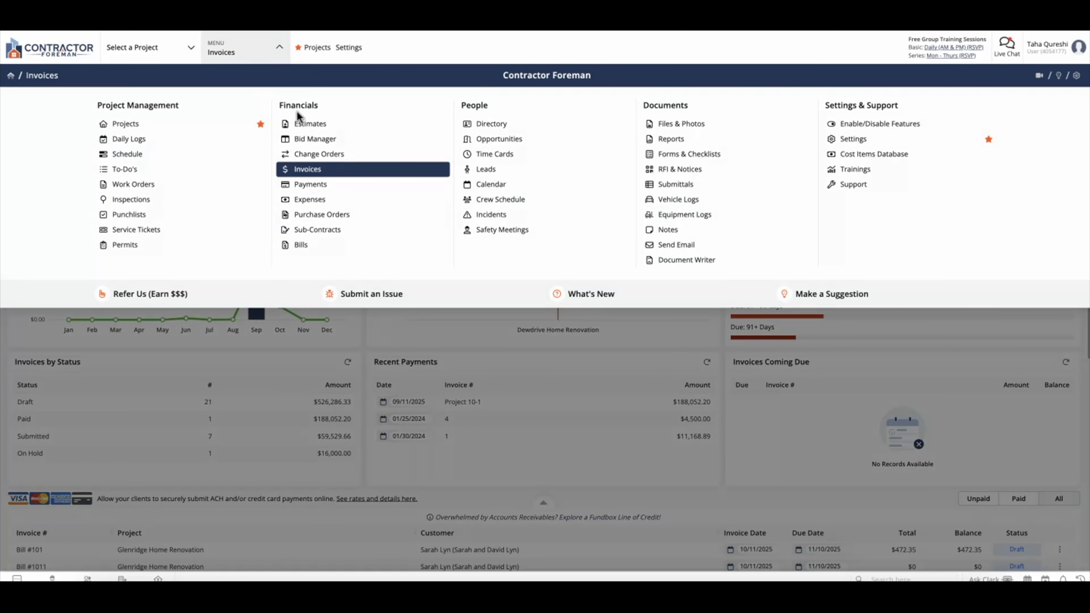
pyautogui.click(301, 245)
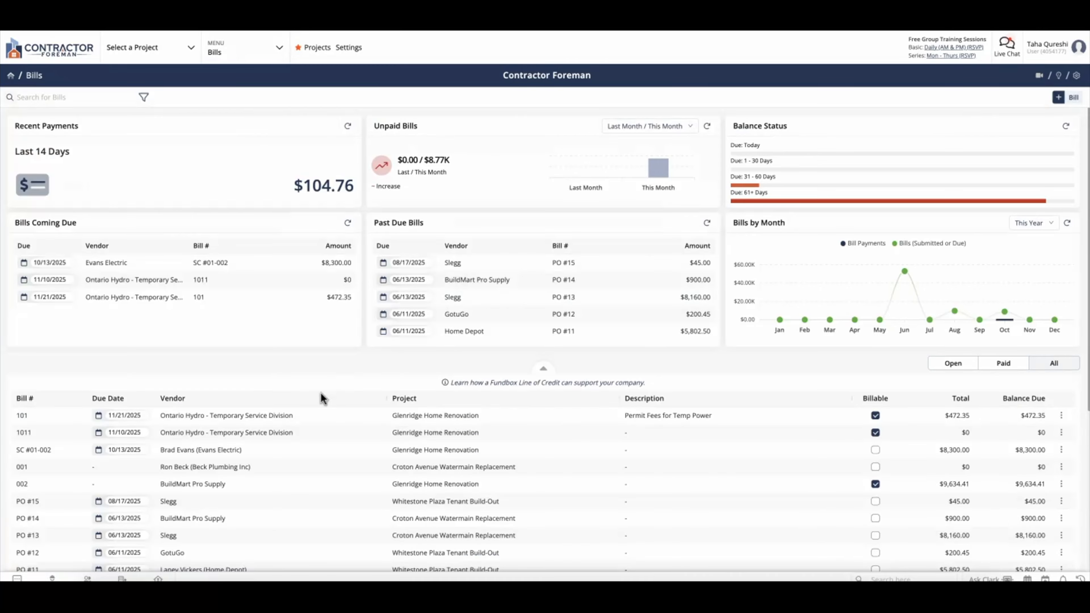
pyautogui.click(283, 415)
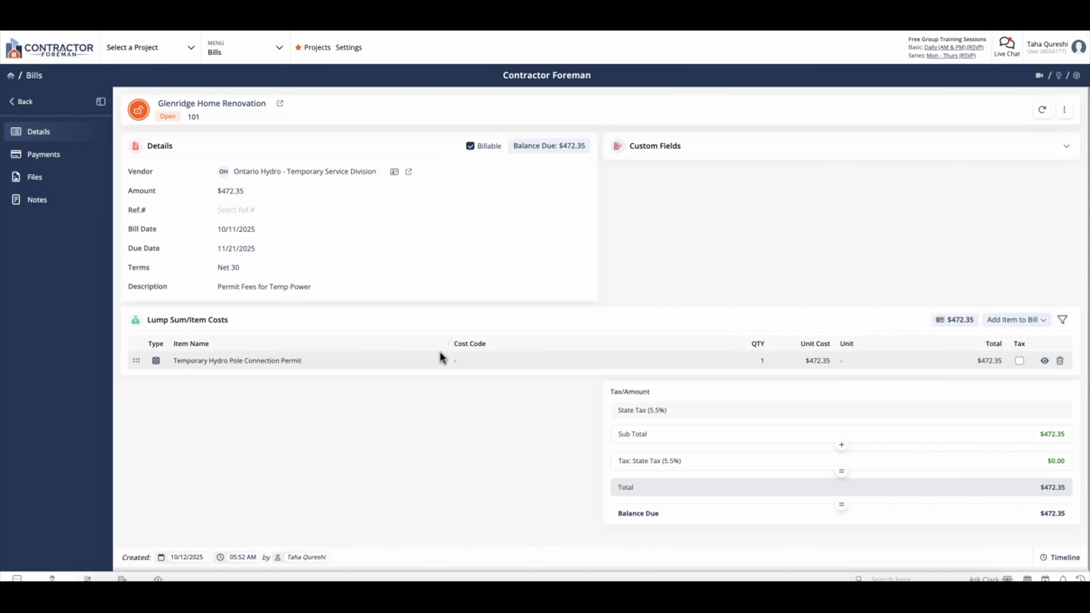
# Post a $472.35 payment dated 10/11/2025 on bill 101 with the note "- Paid via Cheque", and return to the bill's details
pyautogui.click(82, 164)
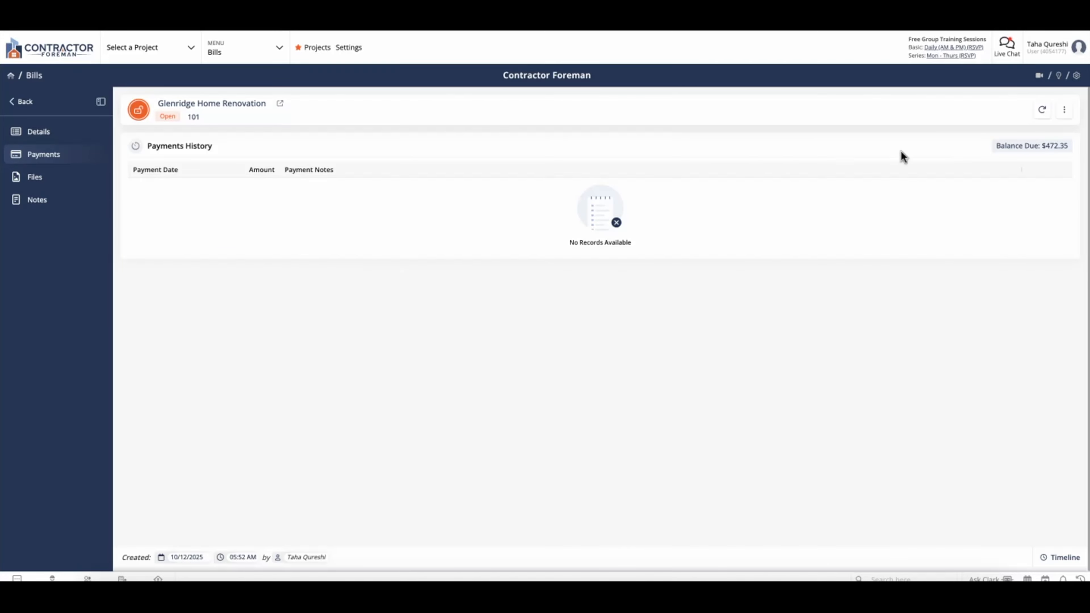
pyautogui.click(1060, 114)
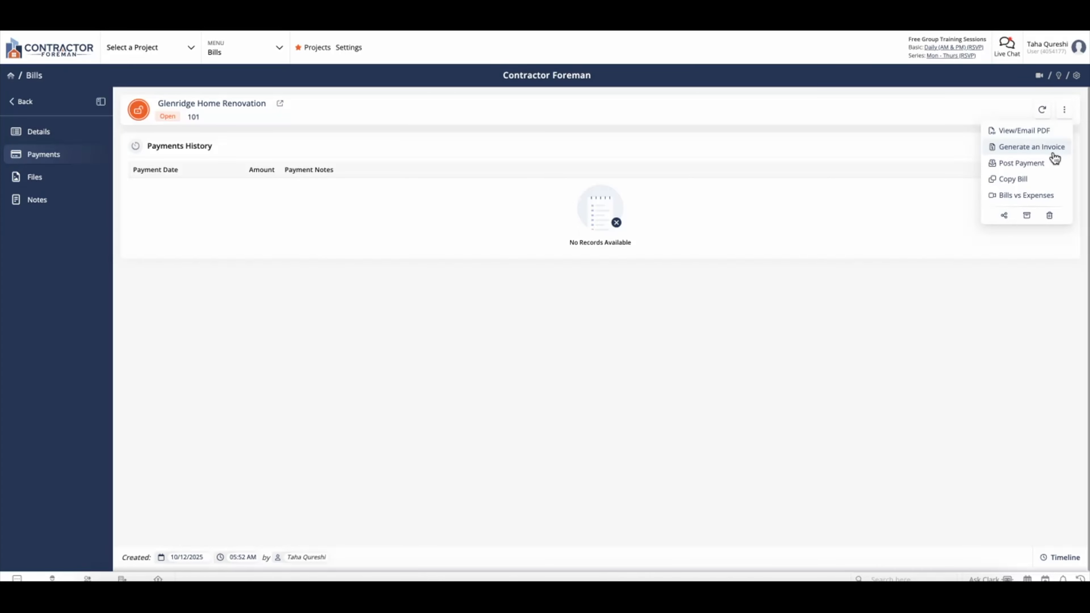
pyautogui.click(1051, 165)
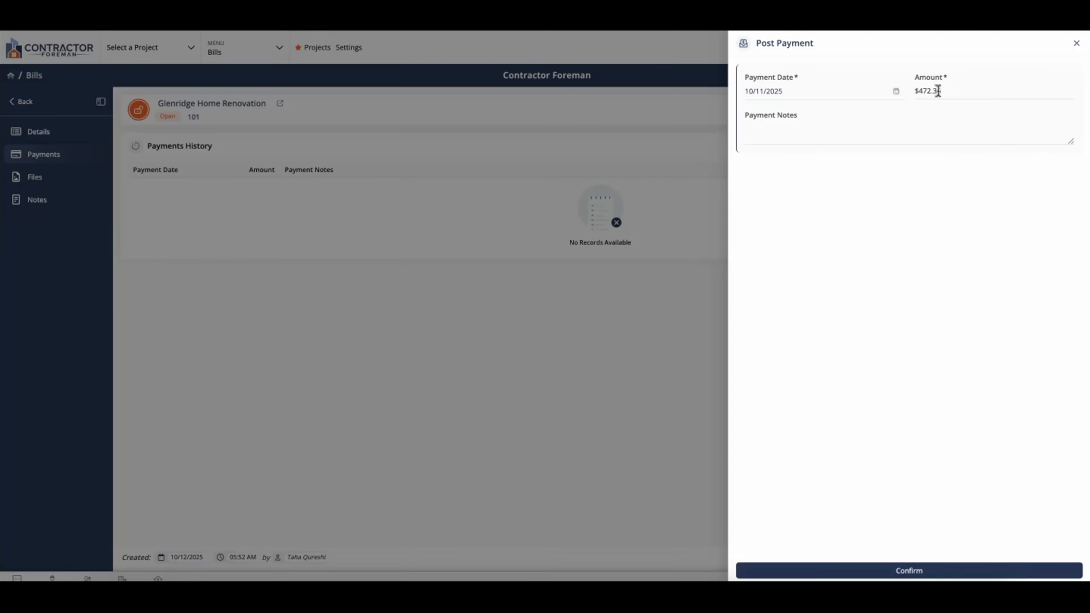
pyautogui.click(932, 121)
pyautogui.write('- Paid via Cheque')
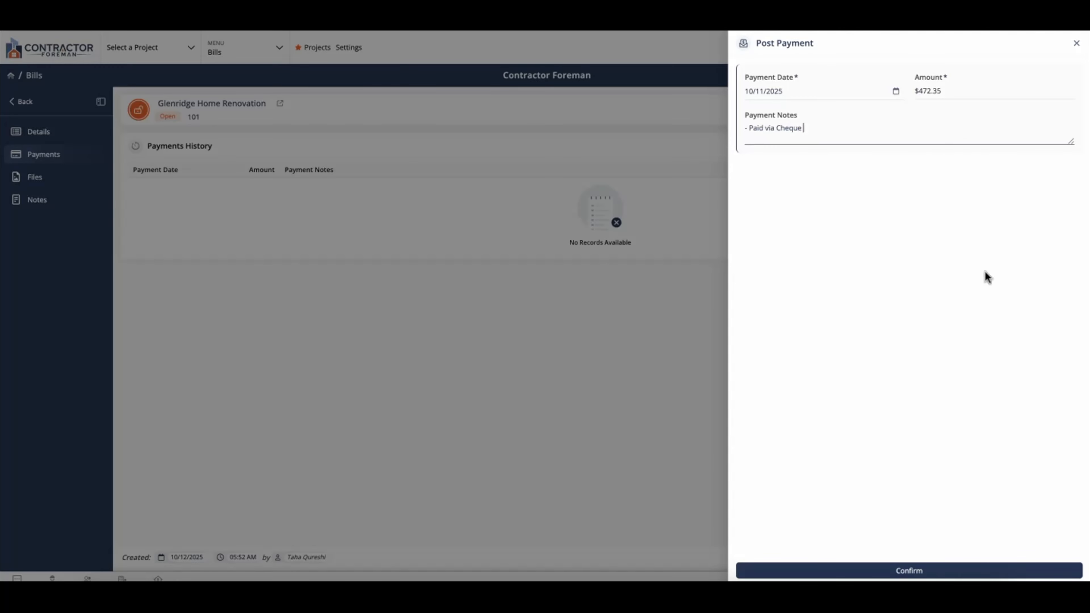
pyautogui.click(927, 571)
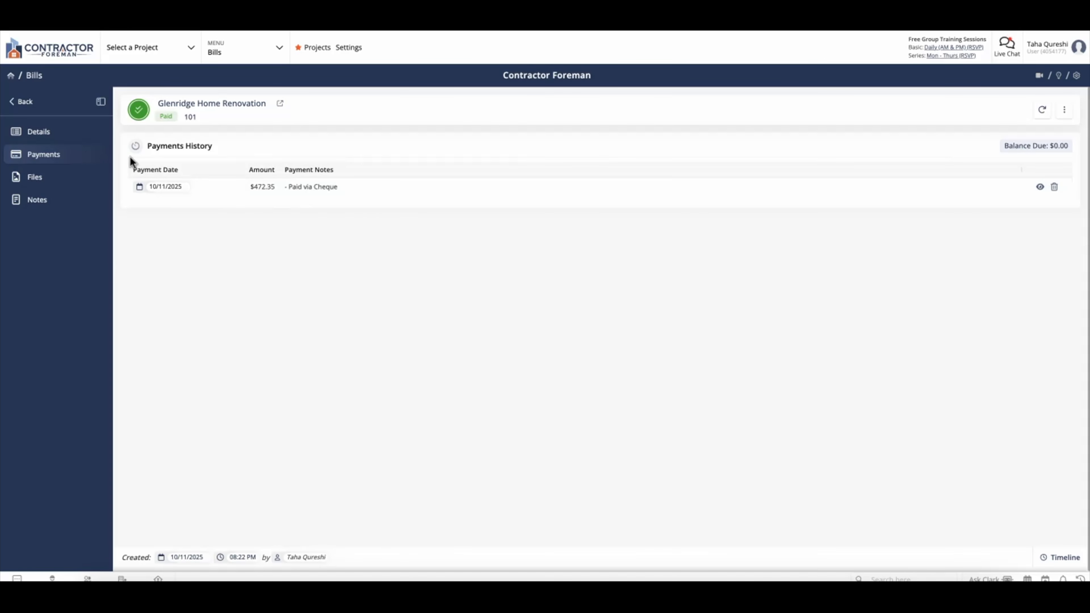
pyautogui.click(78, 142)
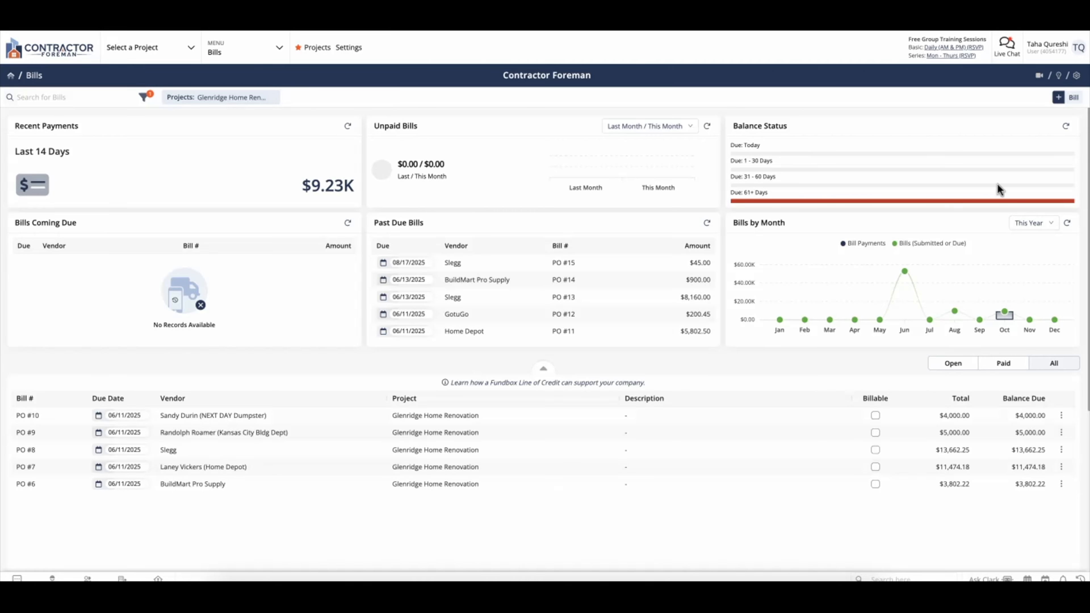
# Generate a bill from the Windows purchase order PO #24 for a quantity of 10 windows
pyautogui.moveTo(997, 183)
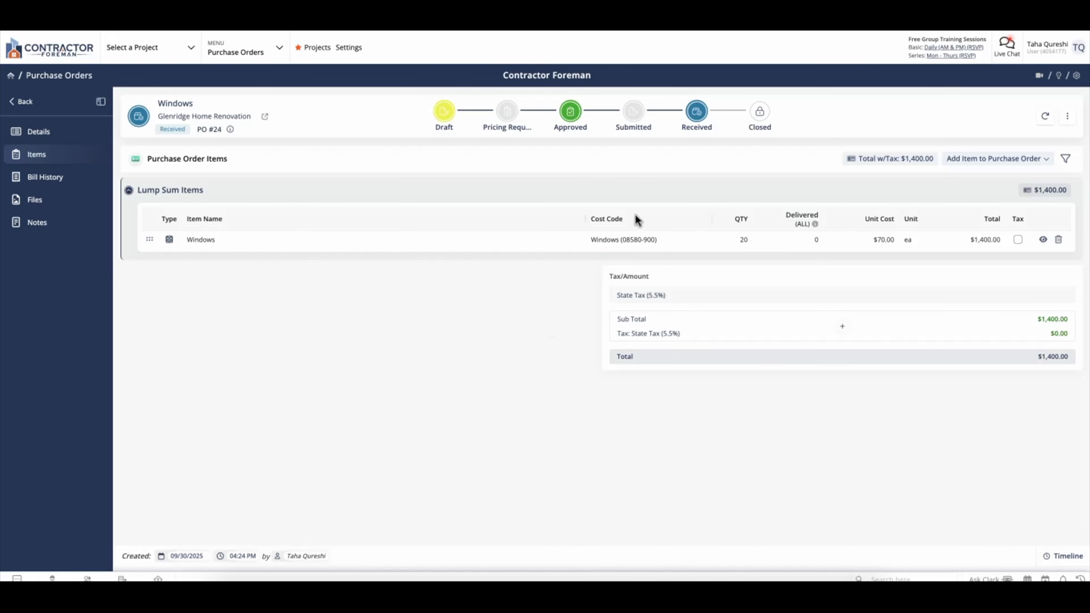
pyautogui.click(1066, 115)
pyautogui.click(1034, 169)
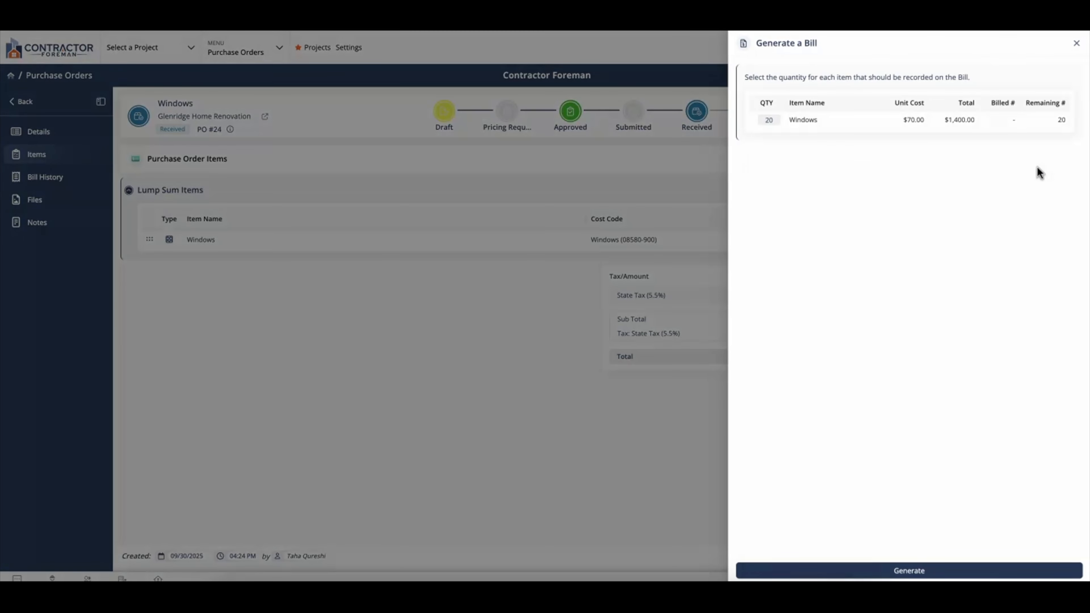
pyautogui.doubleClick(767, 120)
pyautogui.write('10')
pyautogui.click(905, 570)
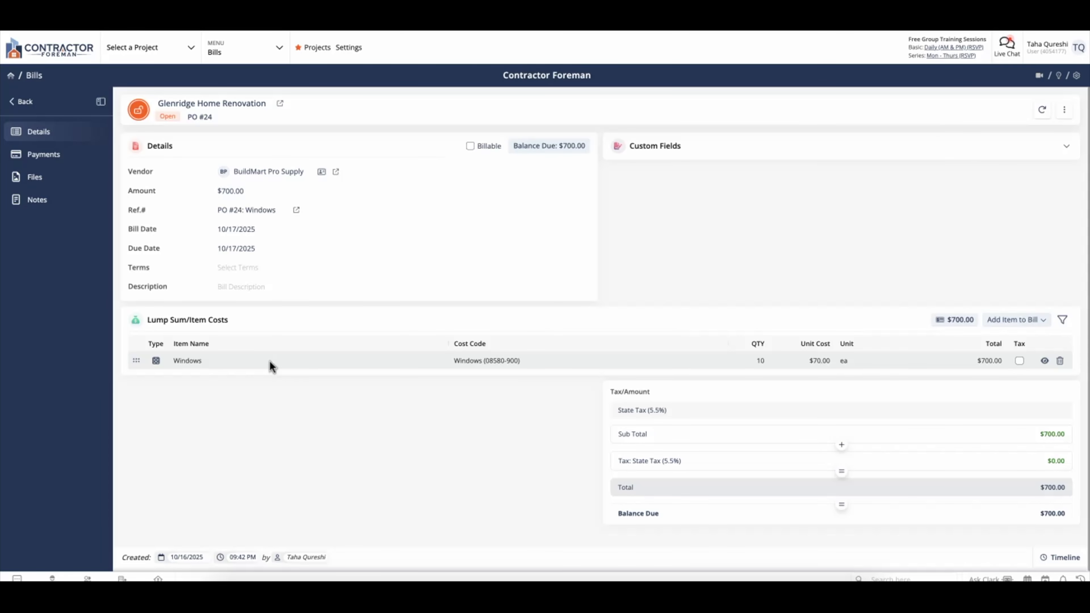
# Post a $700.00 payment dated 10/16/2025 on the PO #24 bill with the note "Paid for Delivery 1/2"
pyautogui.click(67, 160)
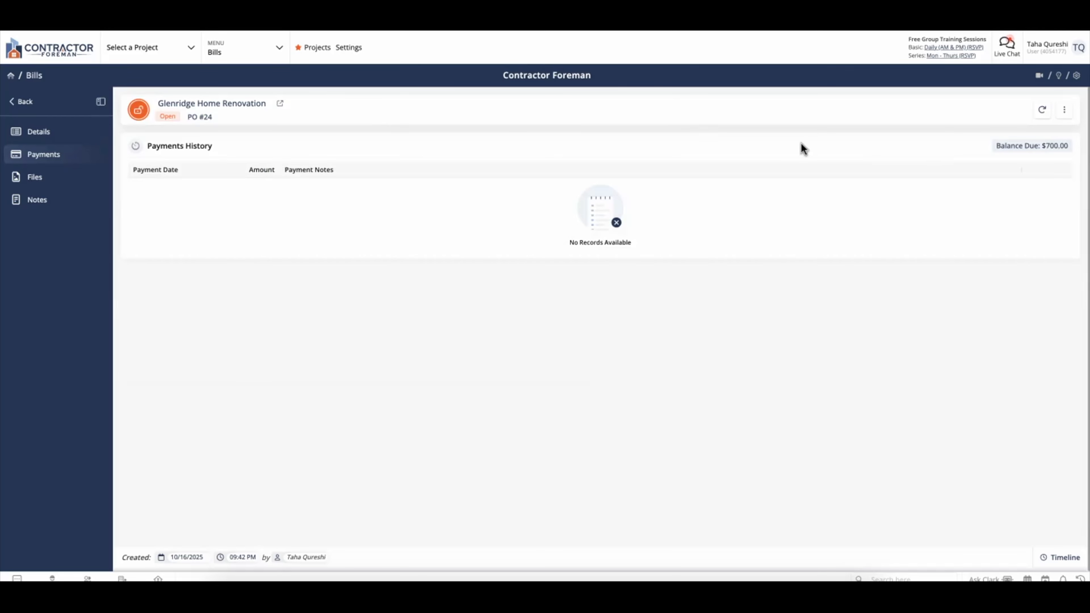
pyautogui.click(1065, 112)
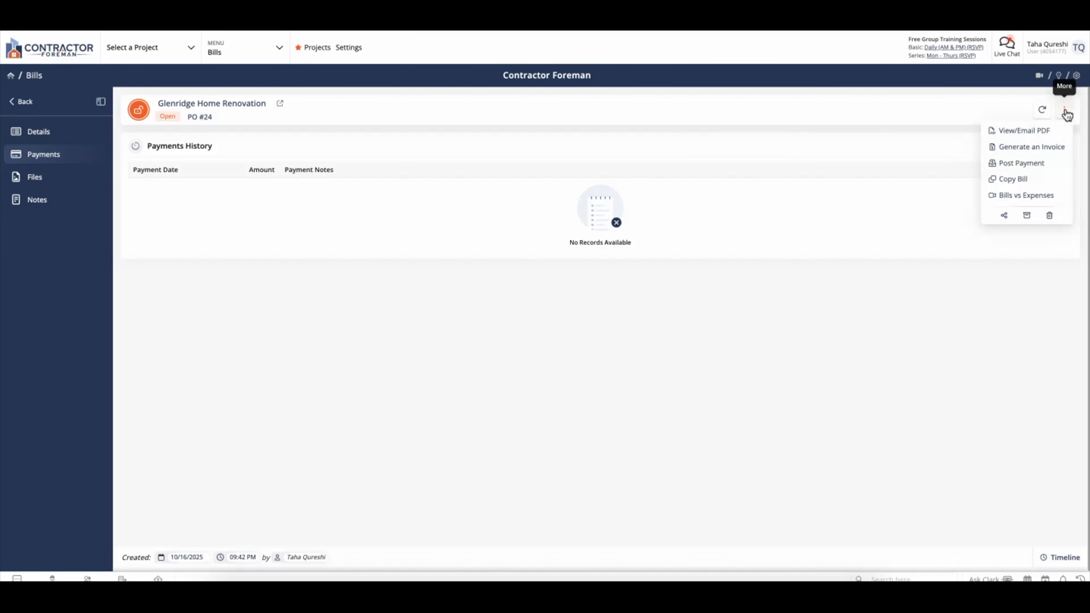
pyautogui.click(1037, 163)
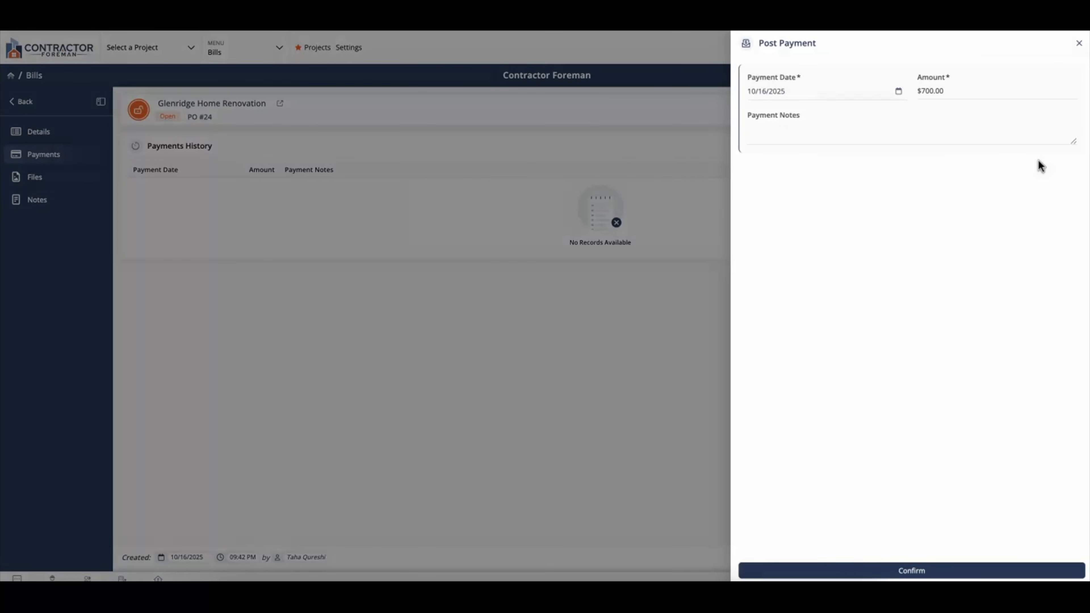
pyautogui.click(866, 124)
pyautogui.write('Paid for D')
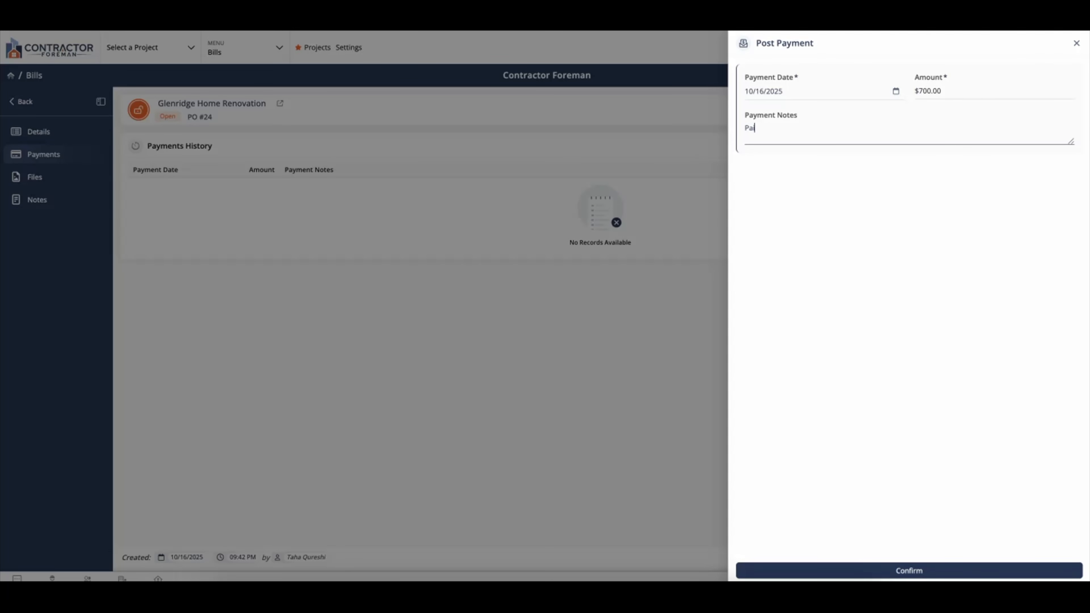
pyautogui.write('elivery 1/2')
pyautogui.click(934, 573)
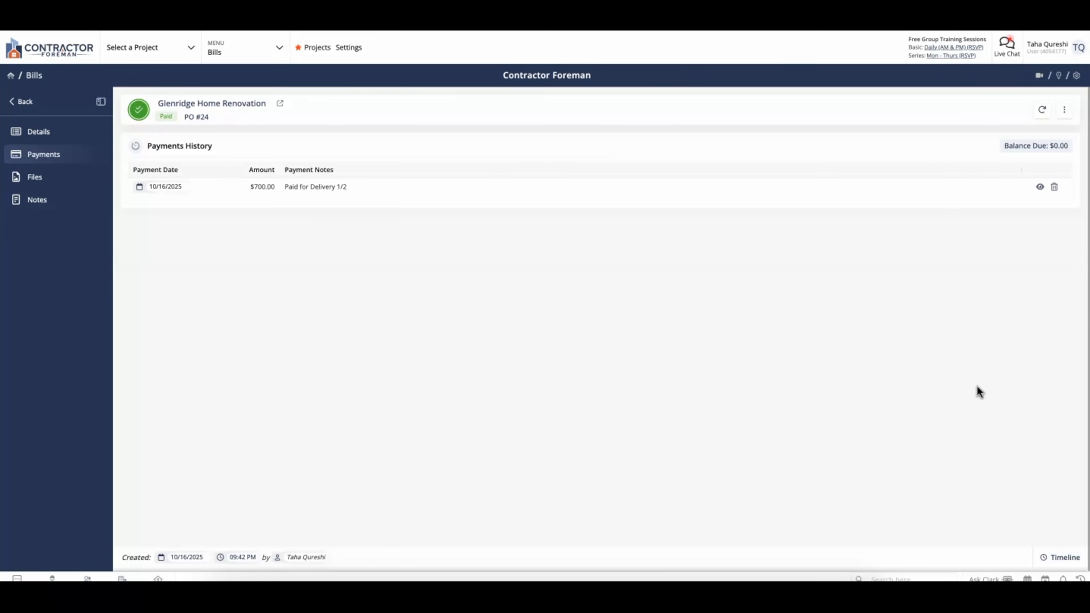
# Preview the PO #24 bill with the View PDF template, download the PDF, and close the preview
pyautogui.click(45, 137)
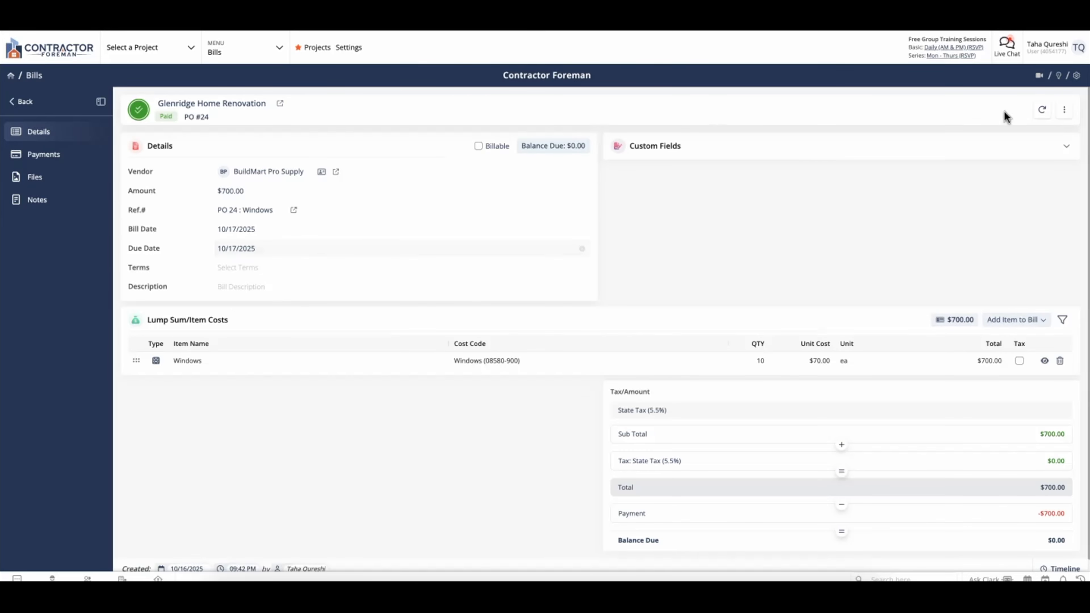
pyautogui.click(1064, 112)
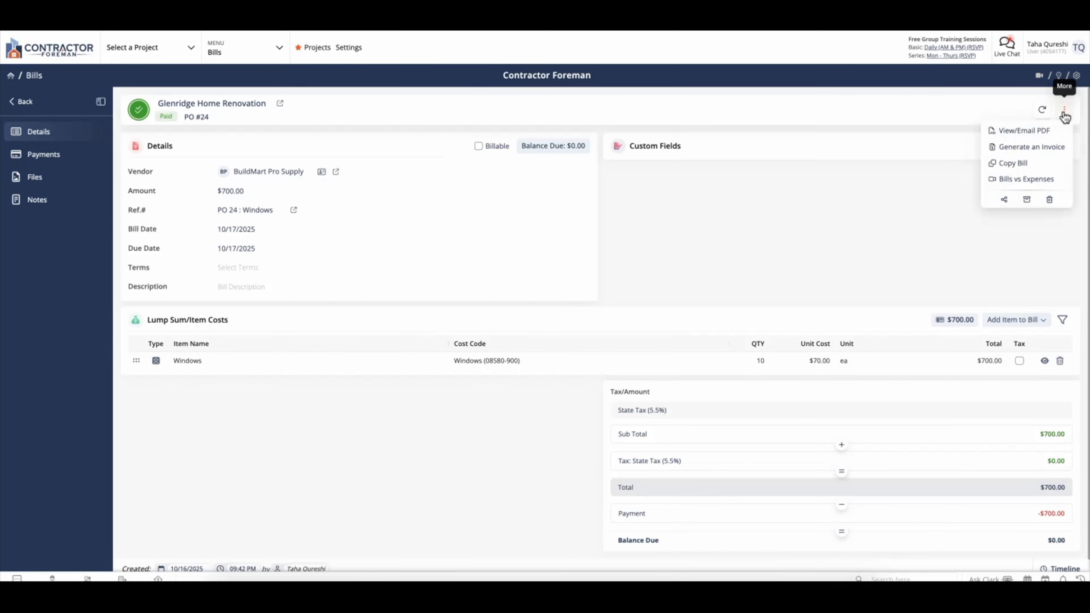
pyautogui.click(1049, 134)
pyautogui.click(669, 116)
pyautogui.click(687, 162)
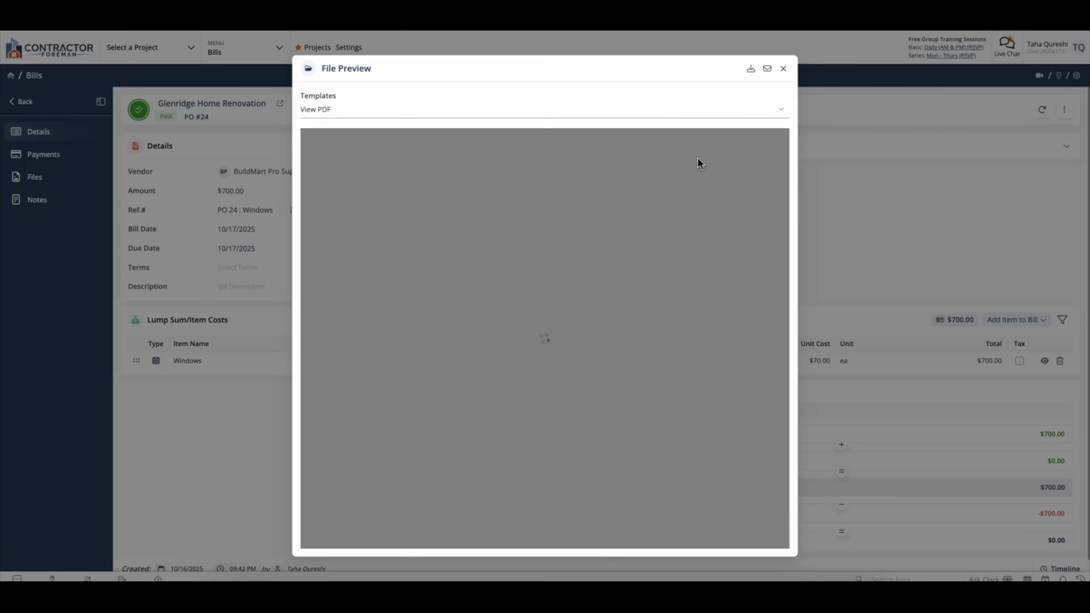
pyautogui.click(751, 70)
pyautogui.click(783, 68)
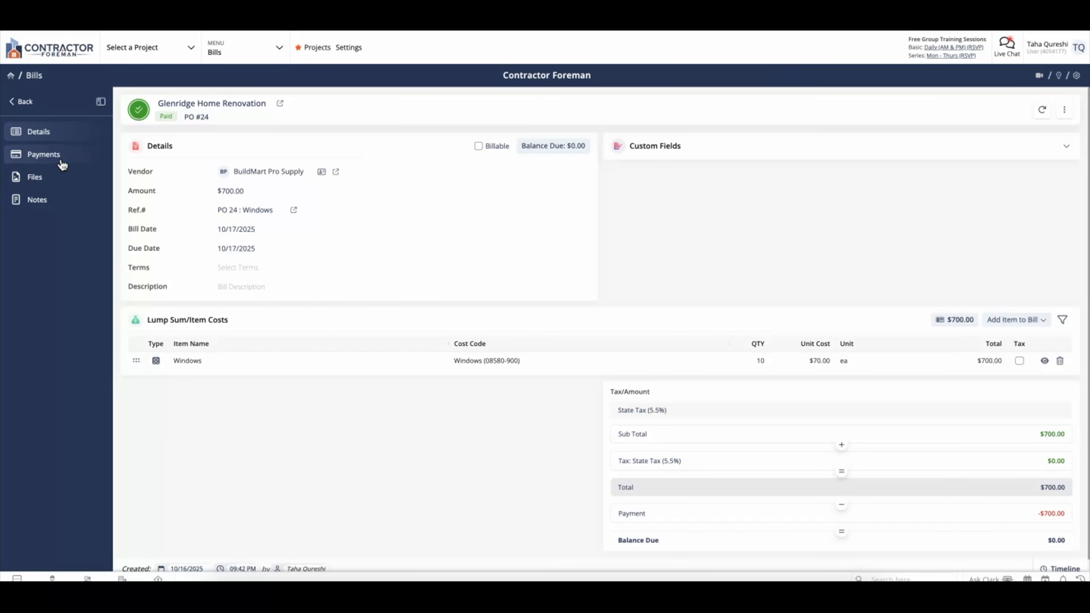
# Attach the downloaded Bill PO 24.pdf to the PO #24 bill's files and return to the bill's details
pyautogui.click(36, 176)
pyautogui.click(153, 185)
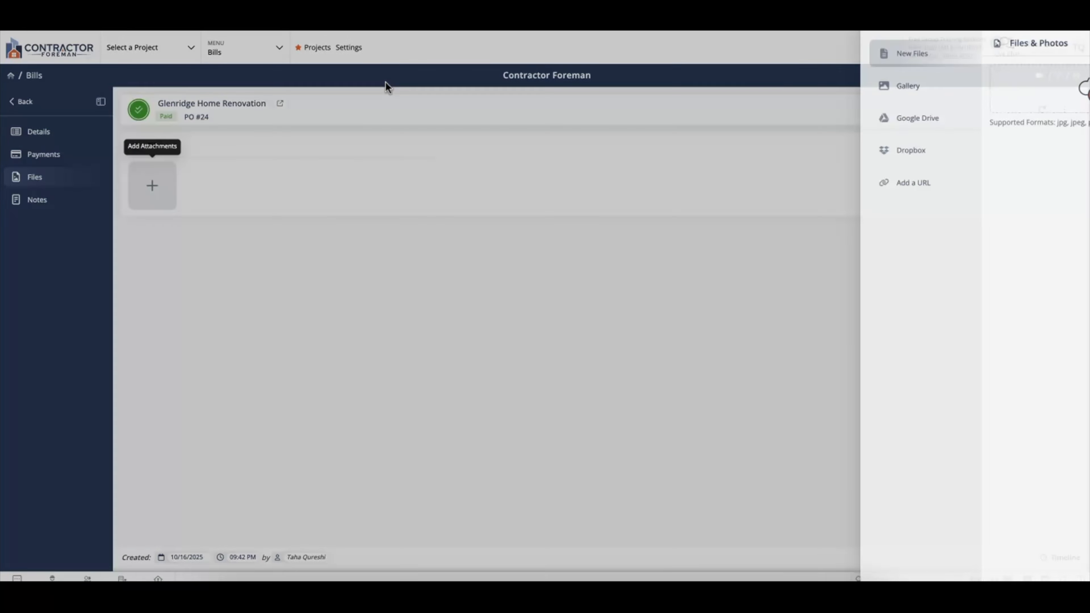
pyautogui.click(992, 26)
pyautogui.moveTo(712, 101); pyautogui.dragTo(792, 95)
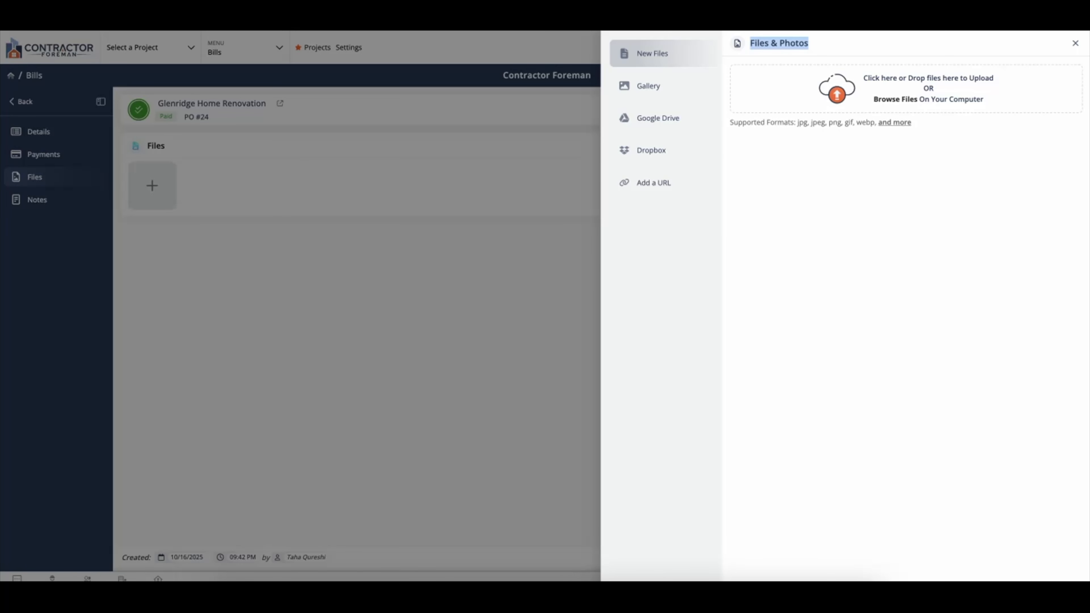
pyautogui.click(991, 27)
pyautogui.moveTo(887, 78); pyautogui.dragTo(761, 93)
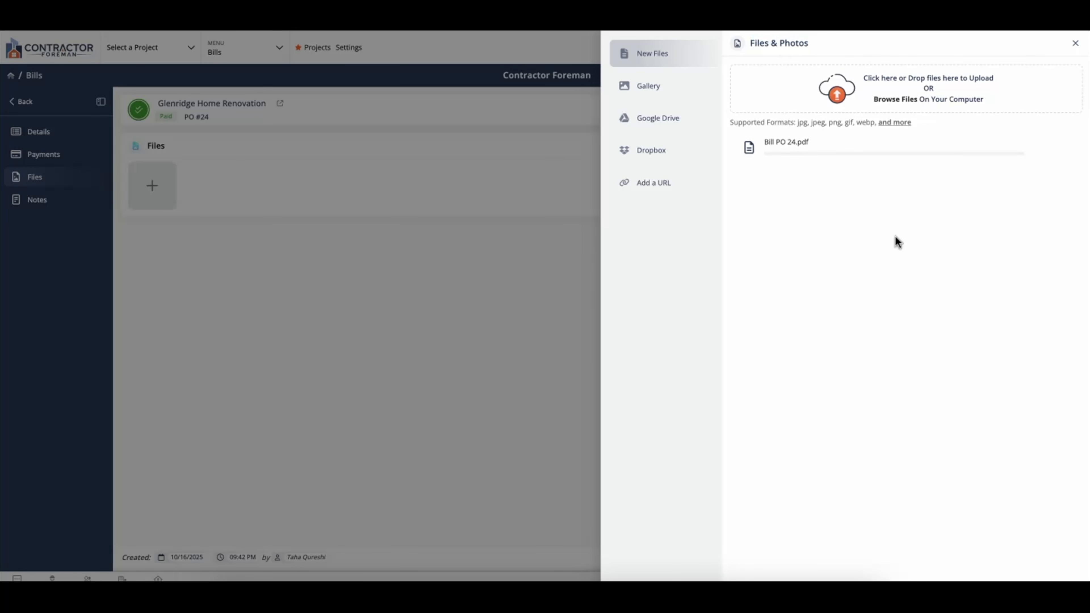
pyautogui.click(867, 566)
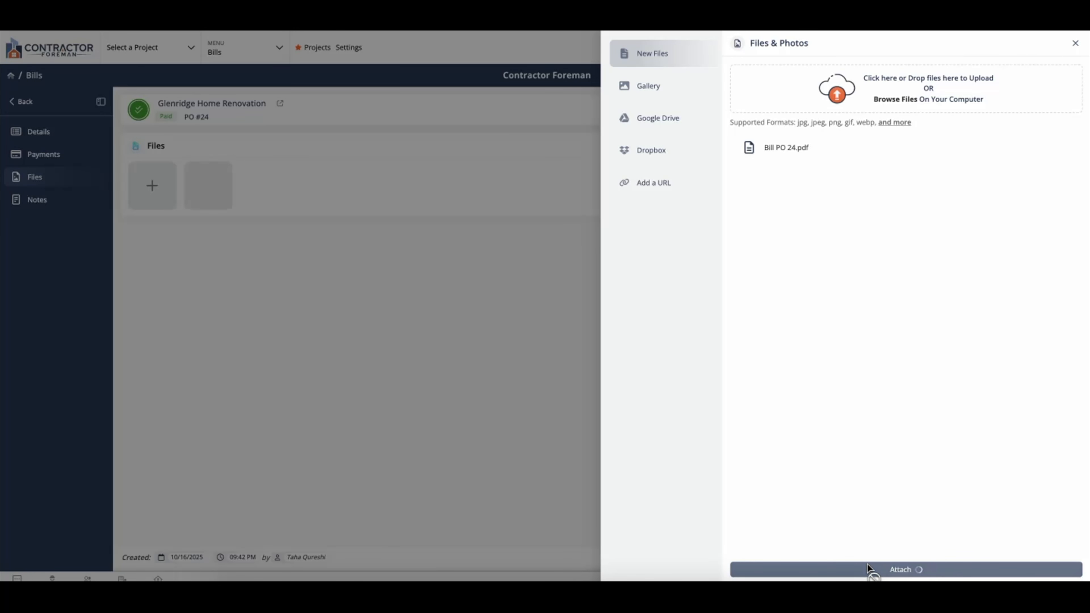
pyautogui.click(51, 133)
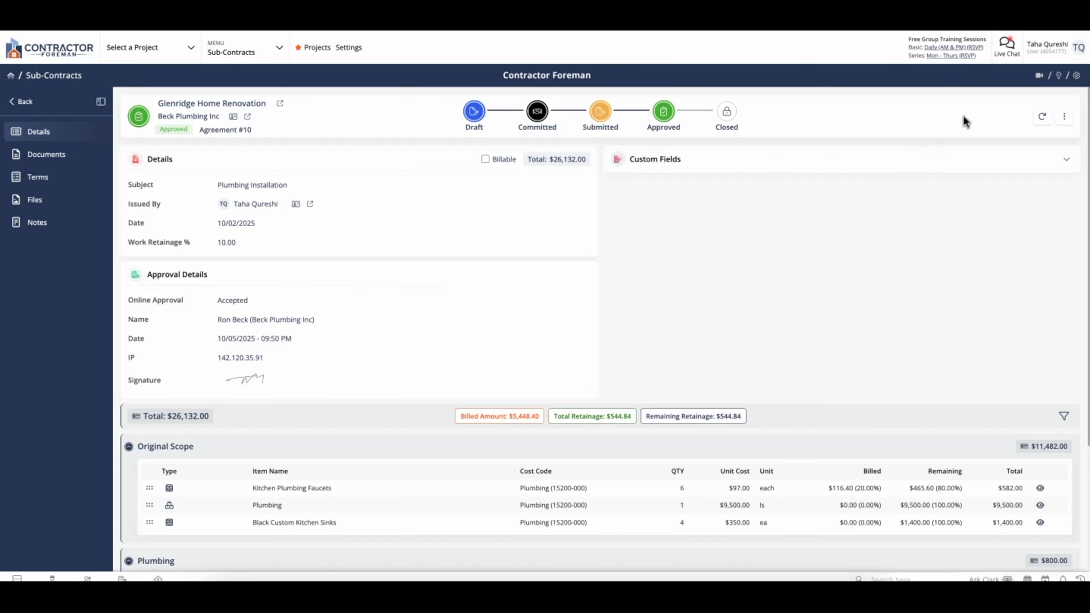
# Generate a bill from the Plumbing Installation sub-contract with 50% of Kitchen Plumbing Faucets and 0% of all other items
pyautogui.click(1063, 117)
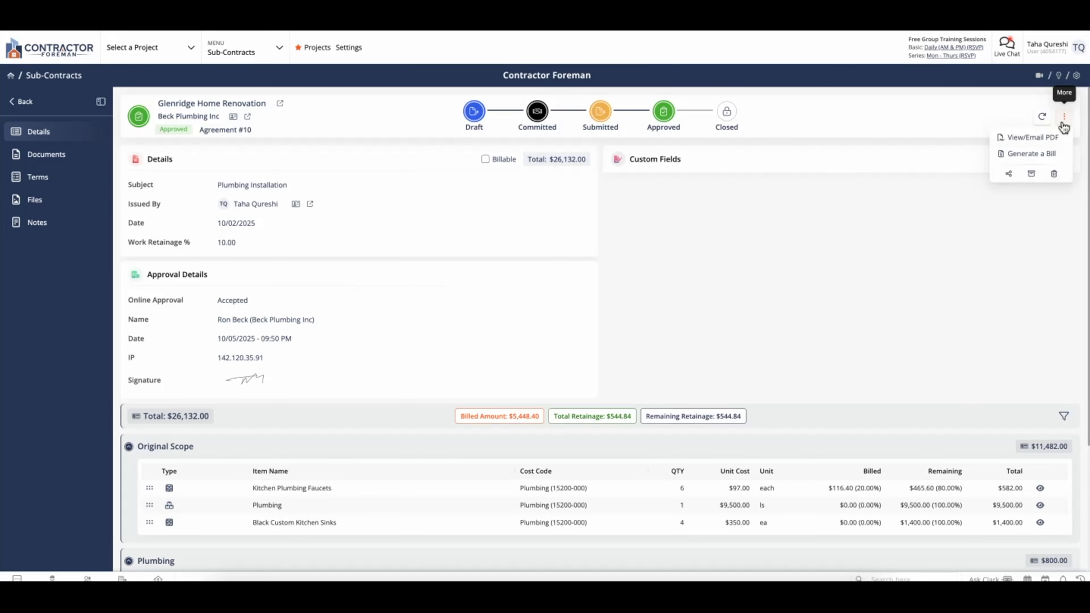
pyautogui.click(1051, 156)
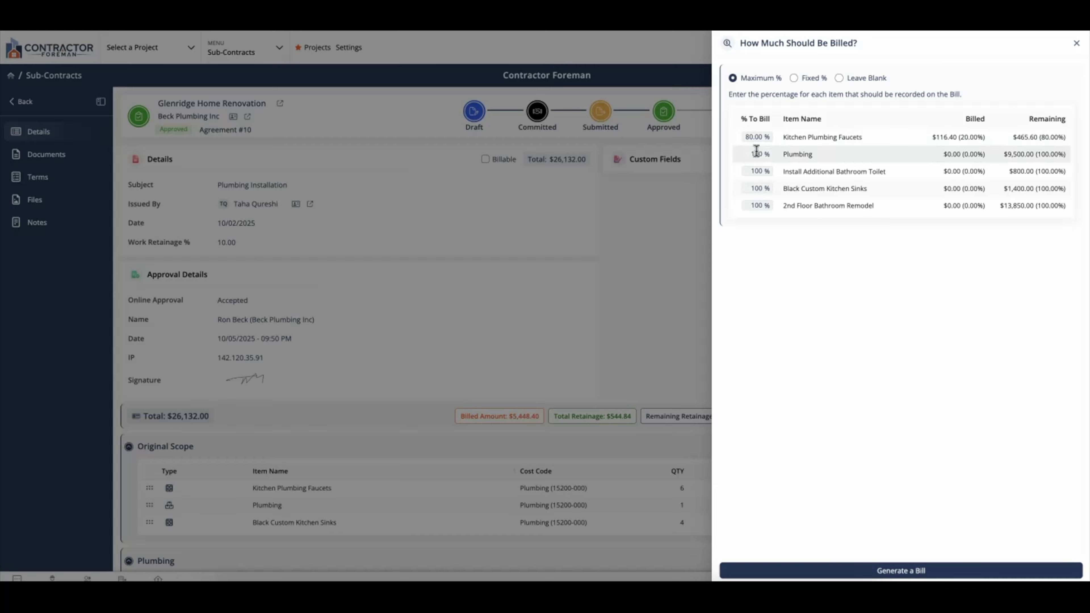
pyautogui.write('0')
pyautogui.doubleClick(755, 173)
pyautogui.write('0')
pyautogui.doubleClick(758, 189)
pyautogui.write('0')
pyautogui.doubleClick(760, 205)
pyautogui.write('0')
pyautogui.doubleClick(748, 136)
pyautogui.write('50')
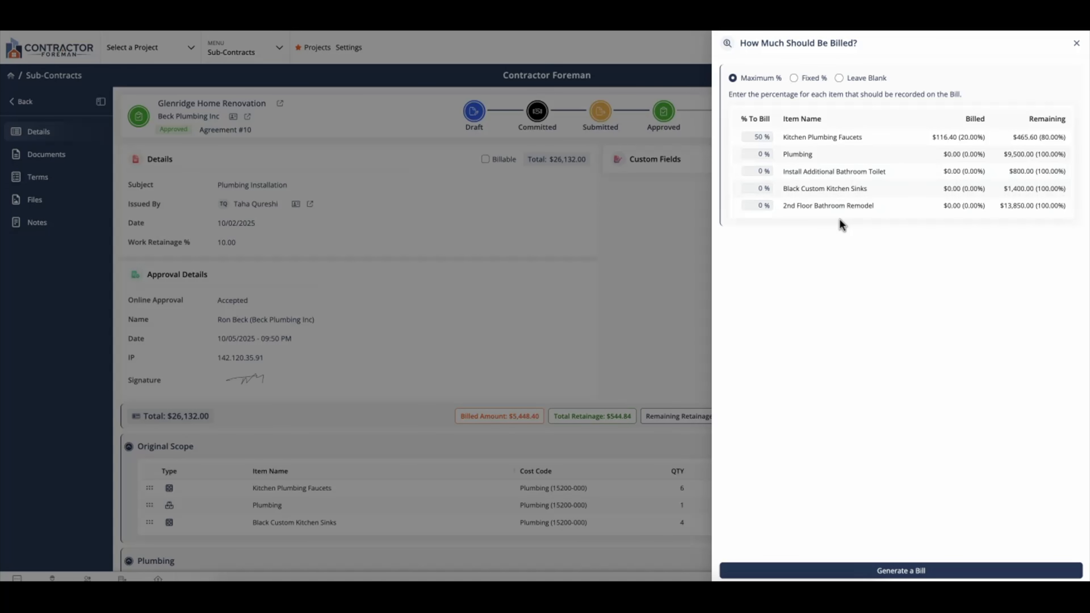
pyautogui.click(858, 571)
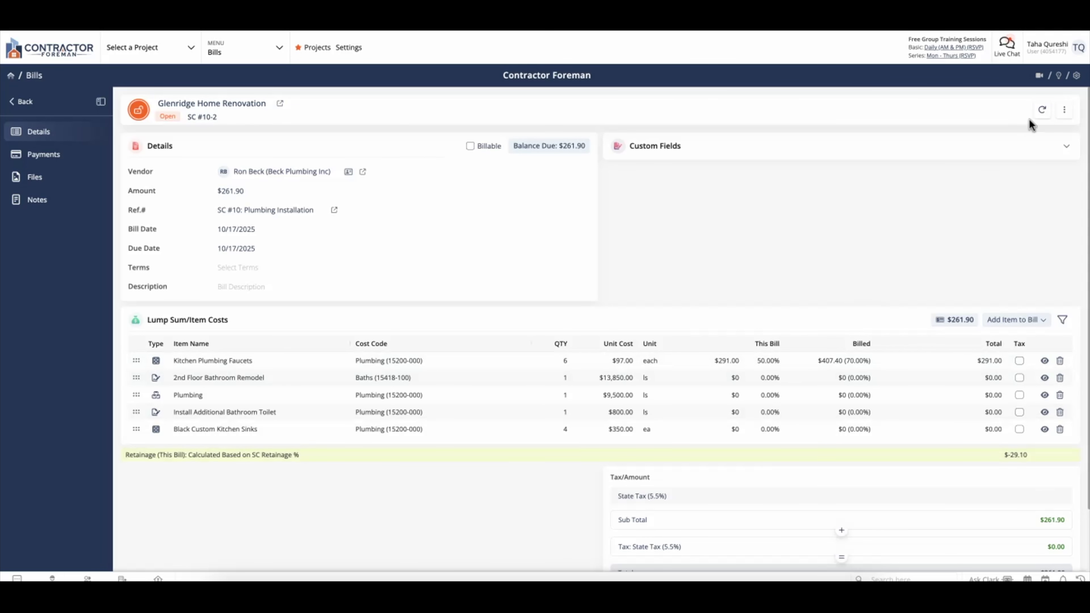
# Post a payment on the SC #10-2 bill with the note "Deposit for Kitchen Faucets"
pyautogui.click(1063, 110)
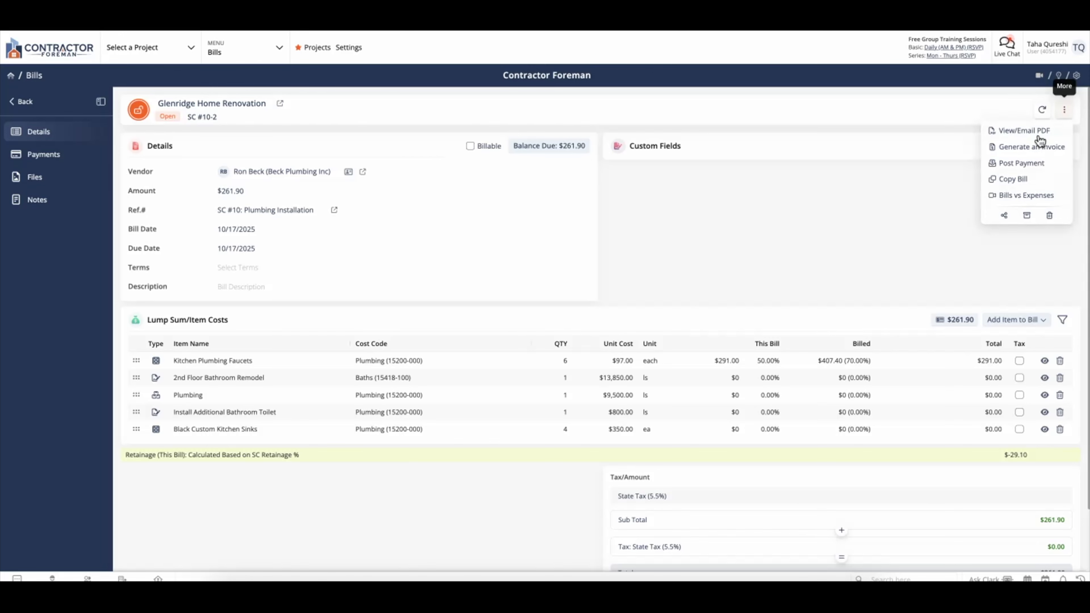
pyautogui.click(1018, 162)
pyautogui.click(856, 130)
pyautogui.write('Deposit for Kitchen Faucets')
pyautogui.click(892, 570)
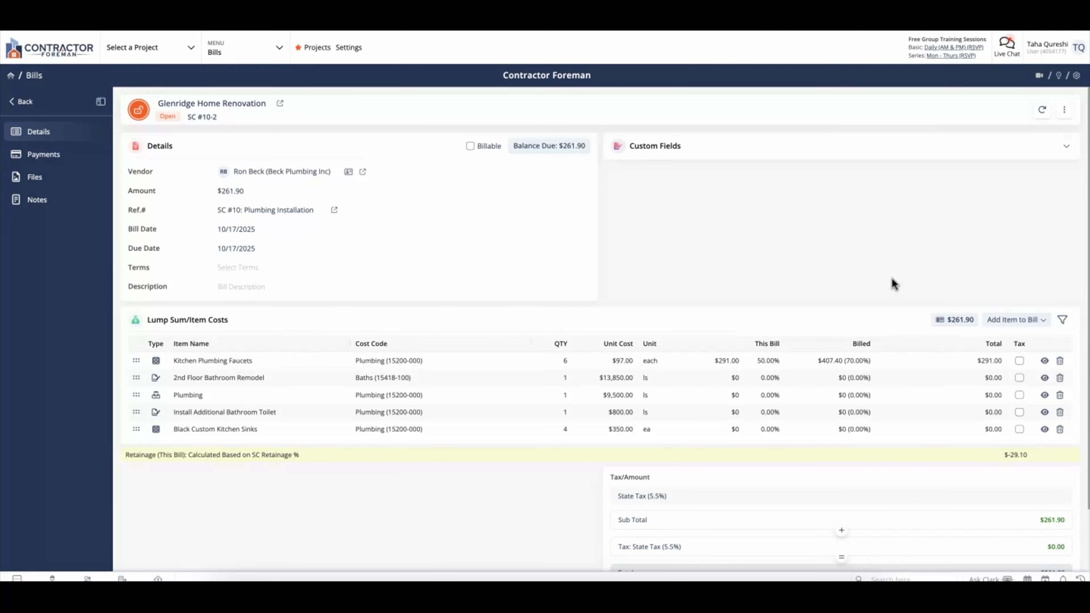